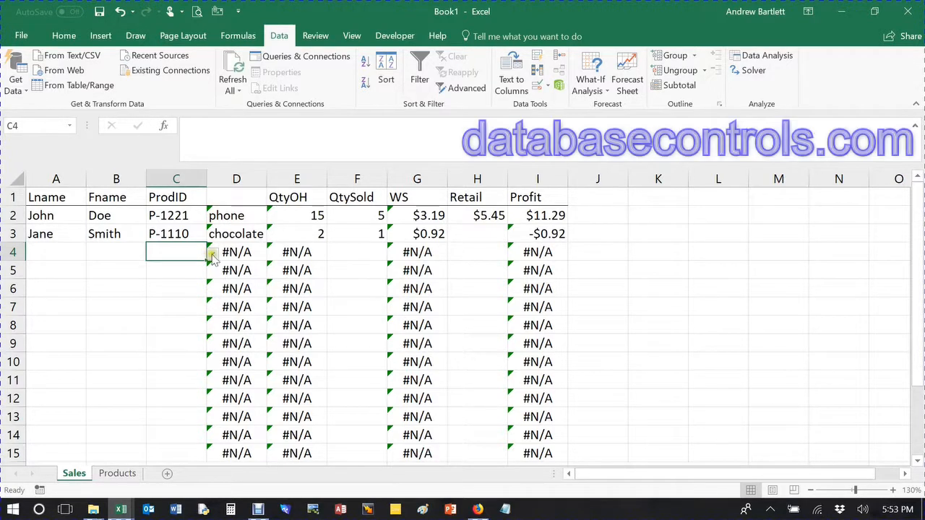
# Choose product P-1110 in cell C4 and product P-1000 in cell C6 of the ProdID column.
pyautogui.click(212, 254)
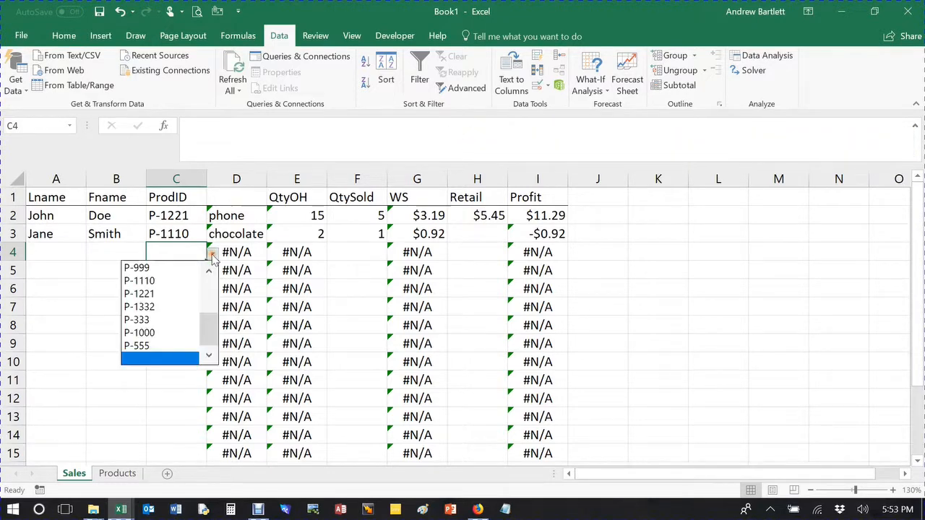
pyautogui.click(159, 280)
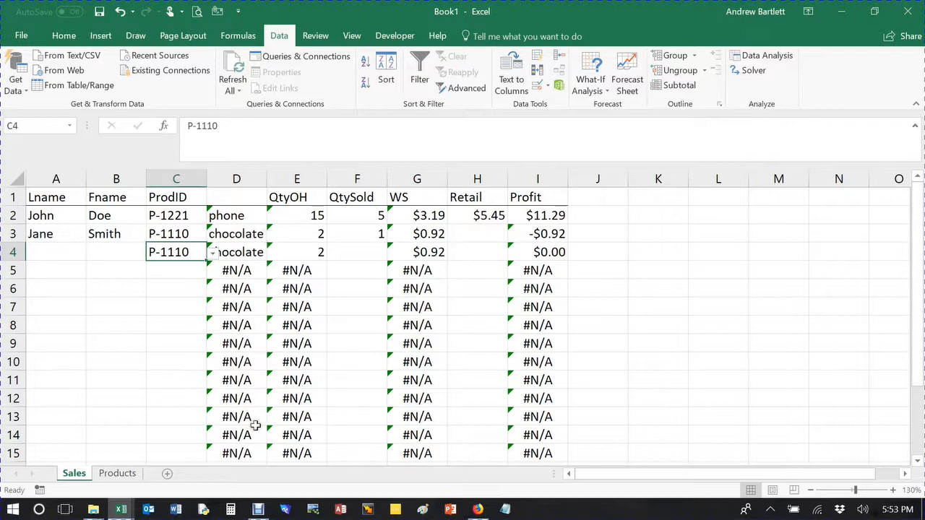
pyautogui.click(171, 295)
pyautogui.click(213, 289)
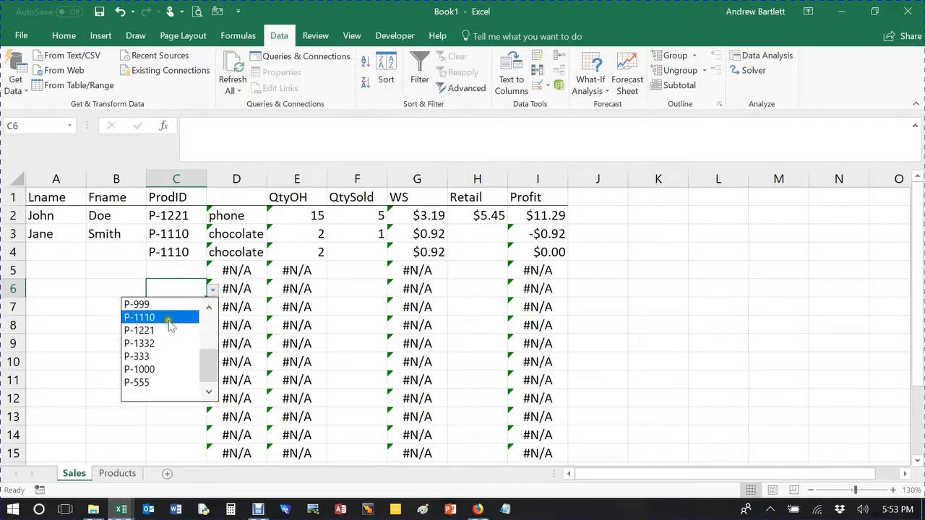
pyautogui.click(164, 371)
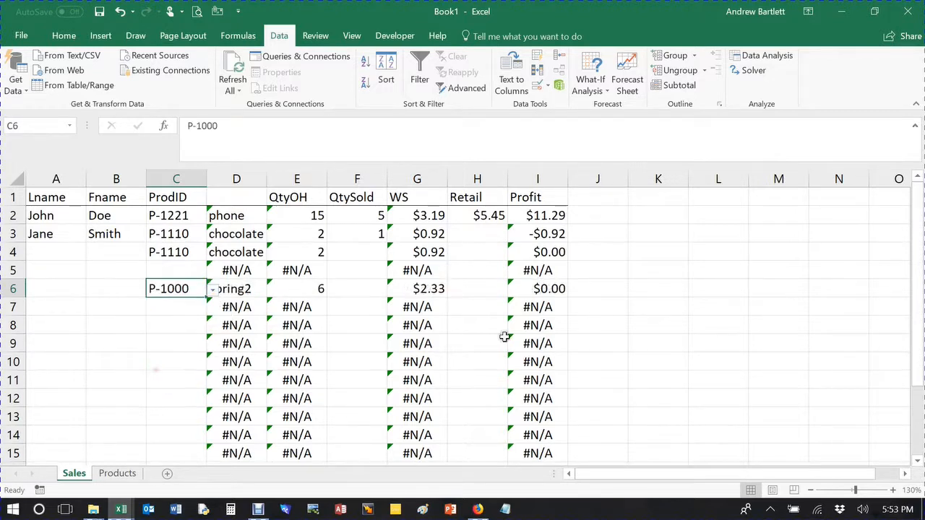
pyautogui.click(650, 305)
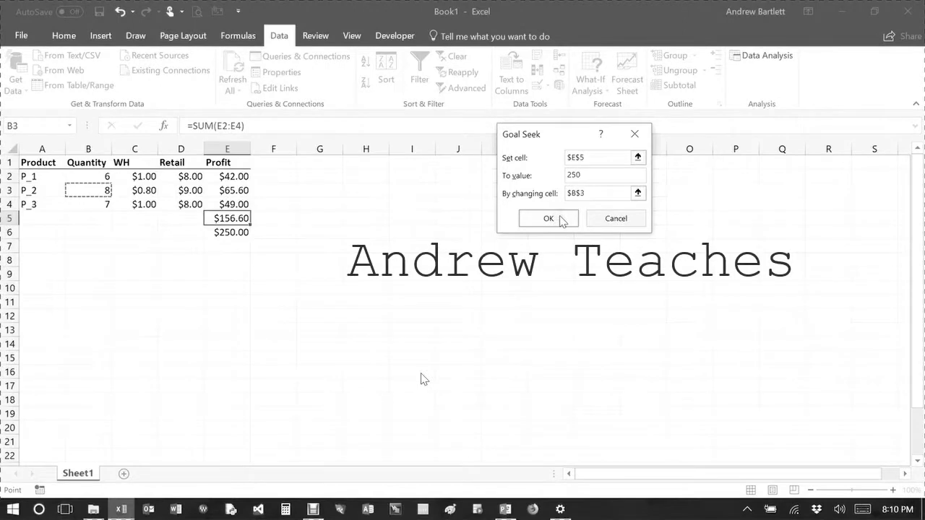
# Run Goal Seek to bring cell E5 to 250 by changing cell B3.
pyautogui.click(548, 219)
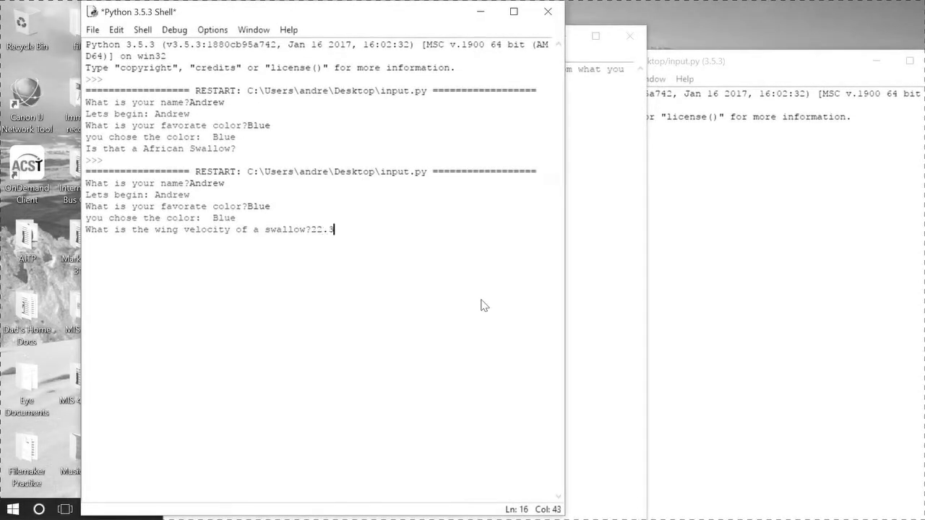
# Submit 22.3 as the swallow's wing velocity in the Python shell.
pyautogui.press('Return')
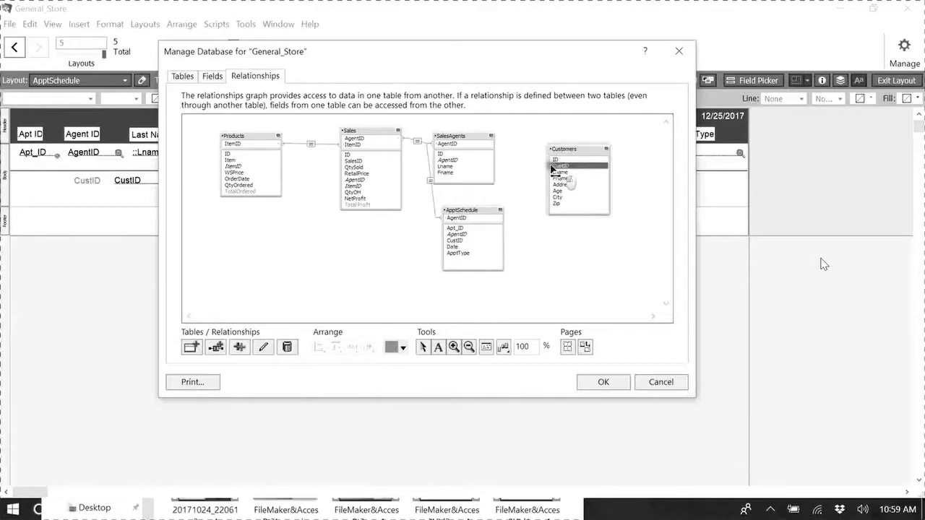
# Relate the Customers table to ApptSchedule through the CustID field and save the database relationships.
pyautogui.moveTo(548, 172); pyautogui.dragTo(499, 246)
pyautogui.click(584, 265)
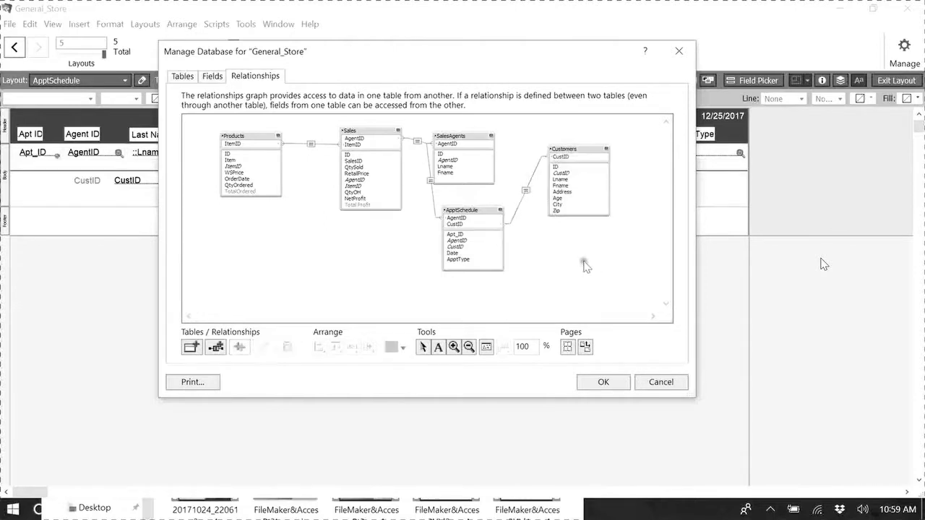
pyautogui.click(603, 382)
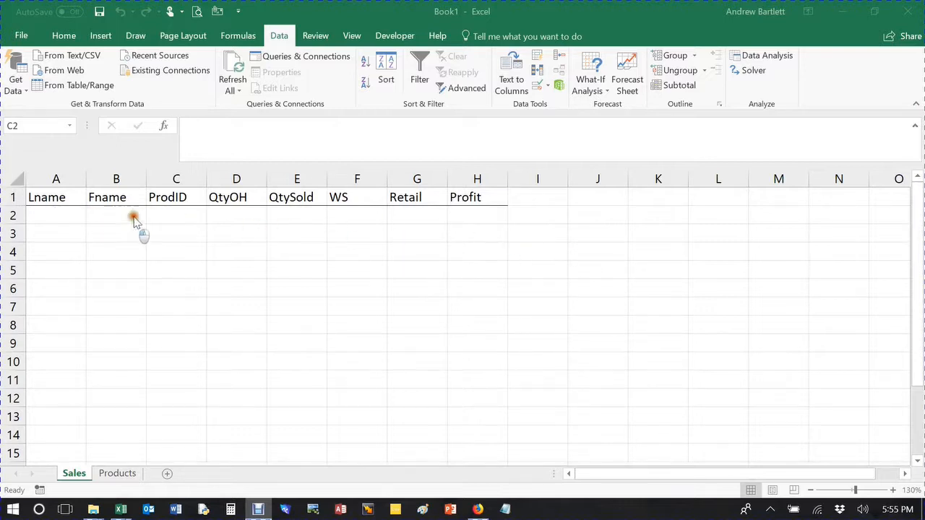
# Fit the OrderDate column on the Products sheet to the width of its dates.
pyautogui.click(127, 474)
pyautogui.click(117, 473)
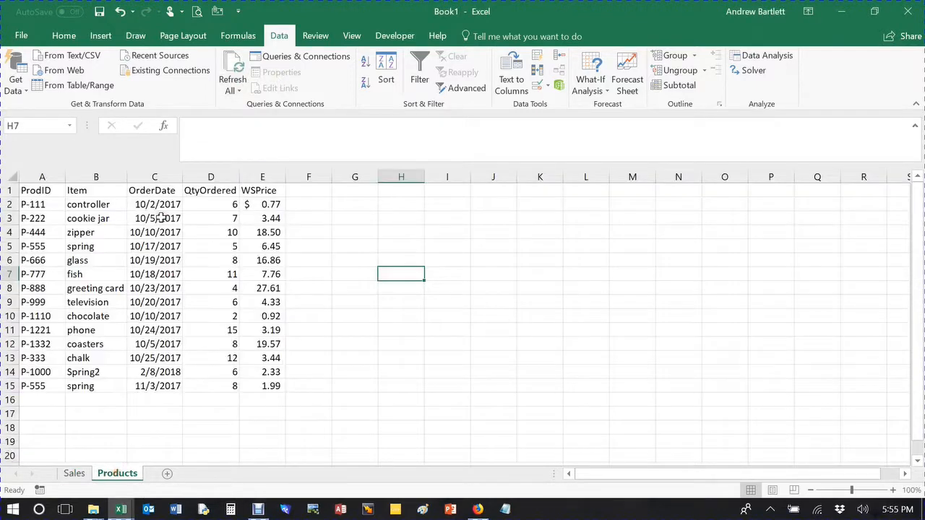
pyautogui.scroll(1, 154, 273)
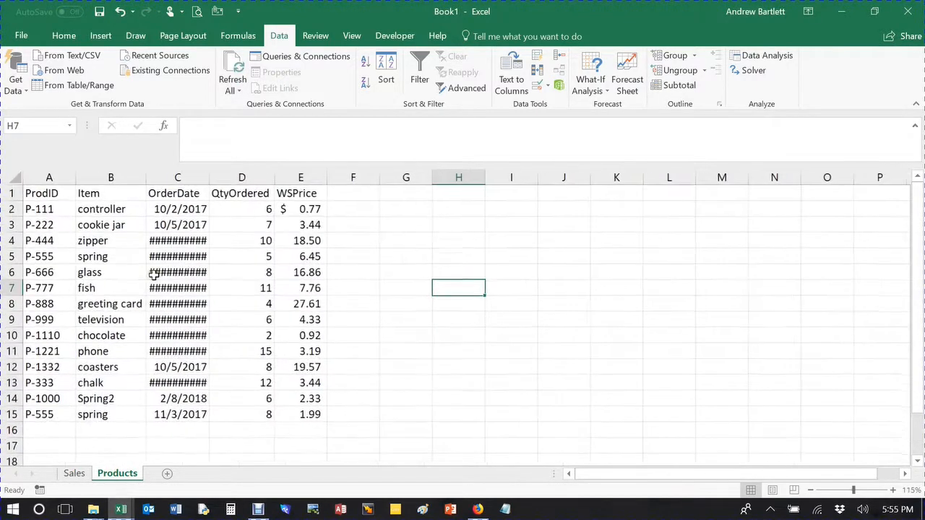
pyautogui.doubleClick(213, 177)
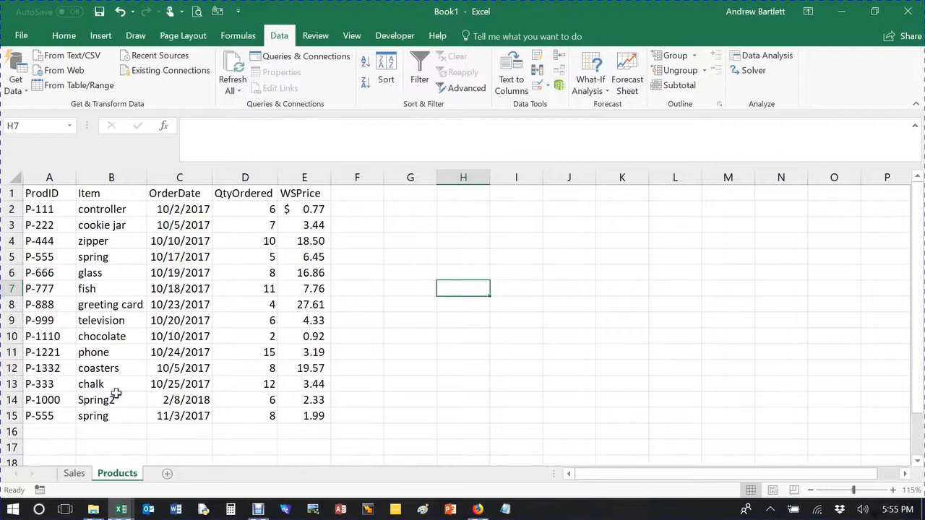
# Start data validation for cell C2 on the Sales sheet and set the allowed criteria to List.
pyautogui.click(73, 473)
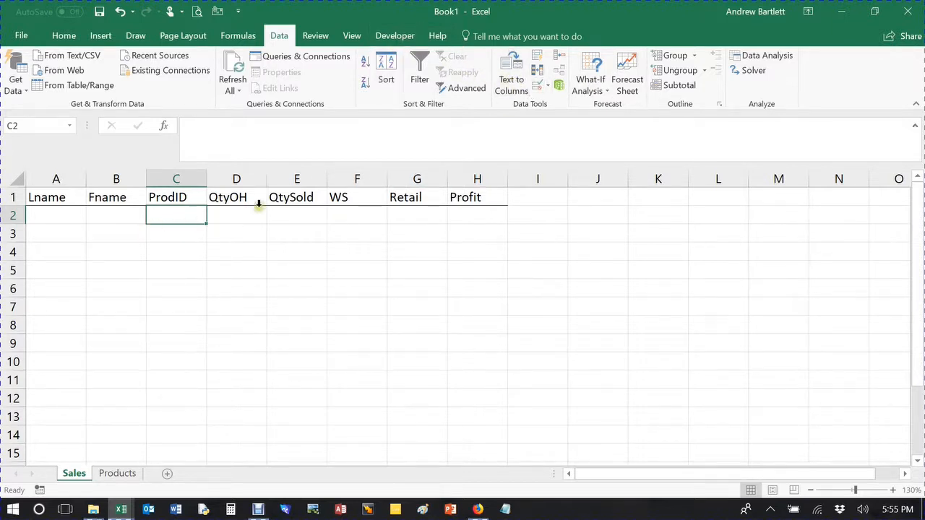
pyautogui.click(549, 87)
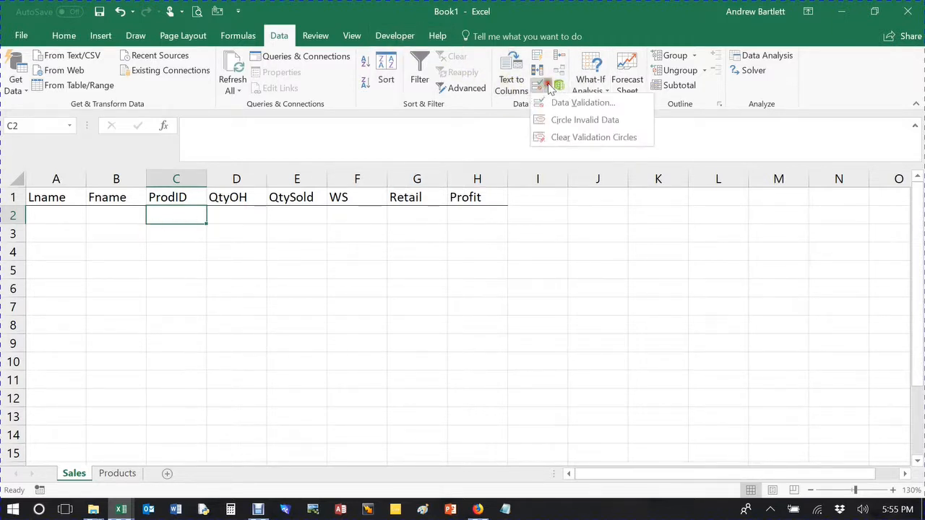
pyautogui.click(63, 36)
pyautogui.click(278, 36)
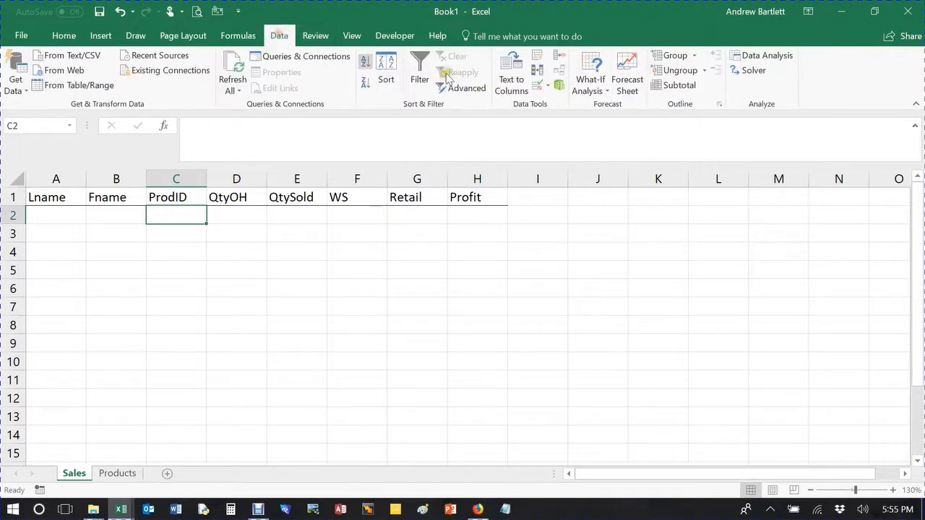
pyautogui.click(550, 87)
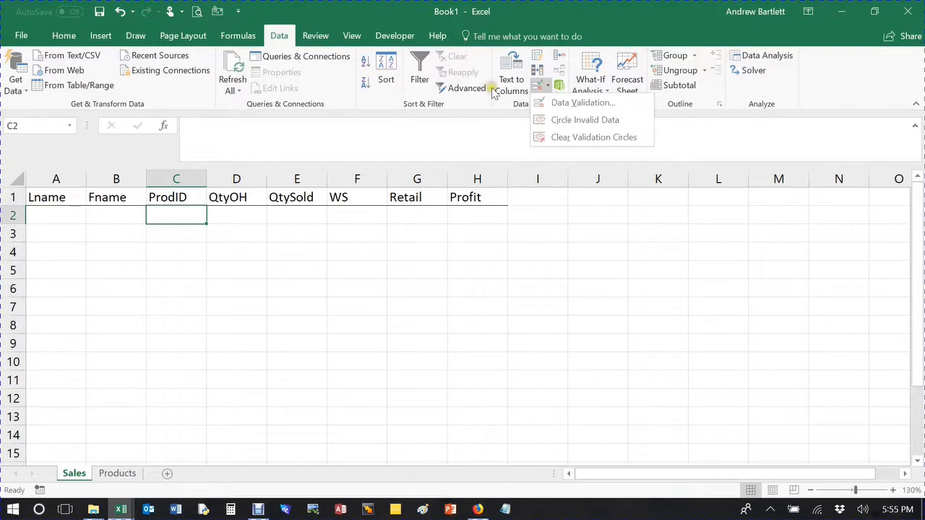
pyautogui.click(572, 105)
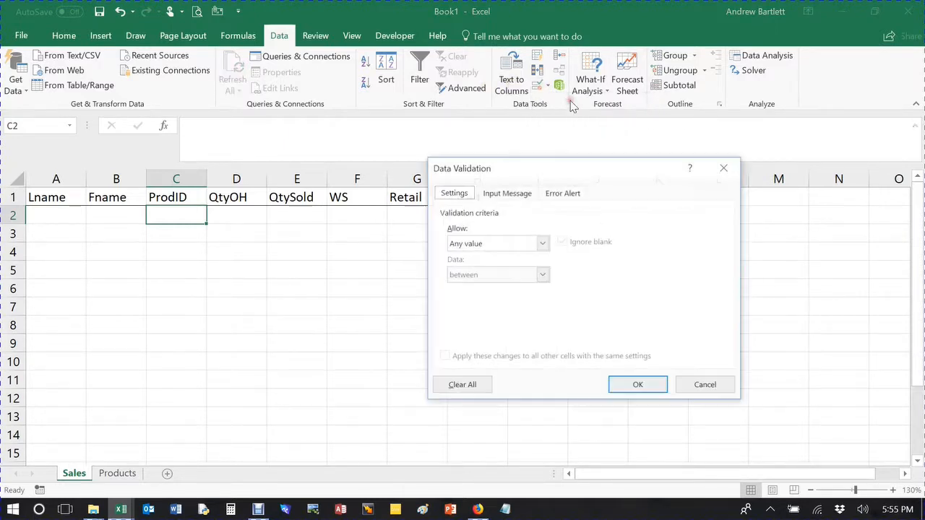
pyautogui.click(540, 242)
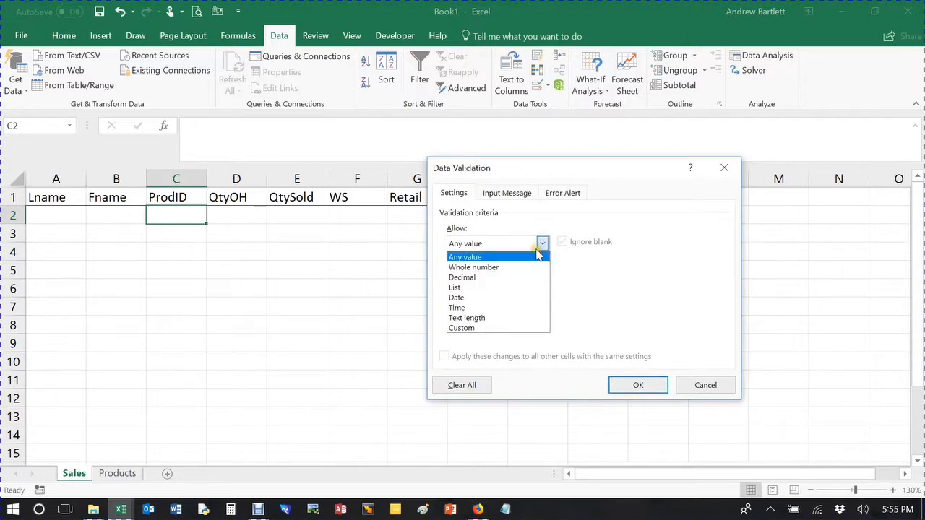
pyautogui.click(518, 289)
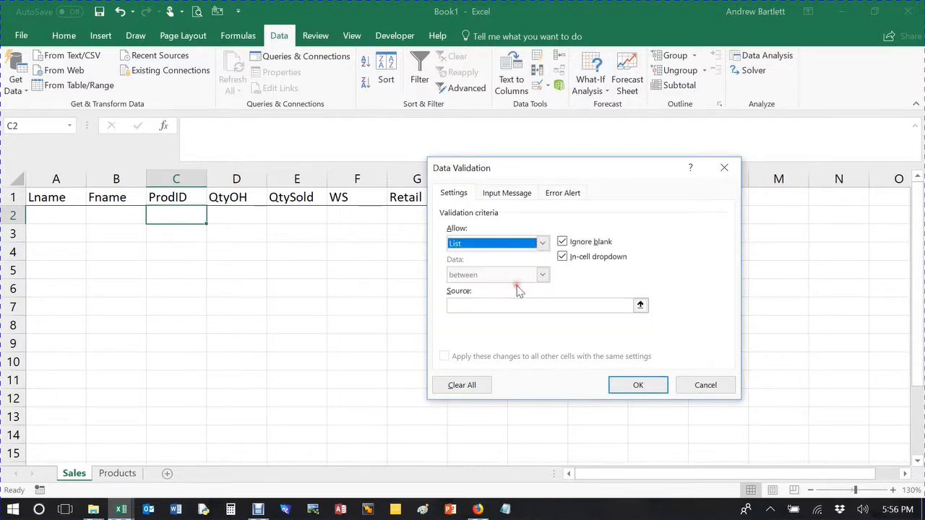
# Set the validation list source to =Products!$A$2:$A$22 and apply the rule.
pyautogui.click(640, 306)
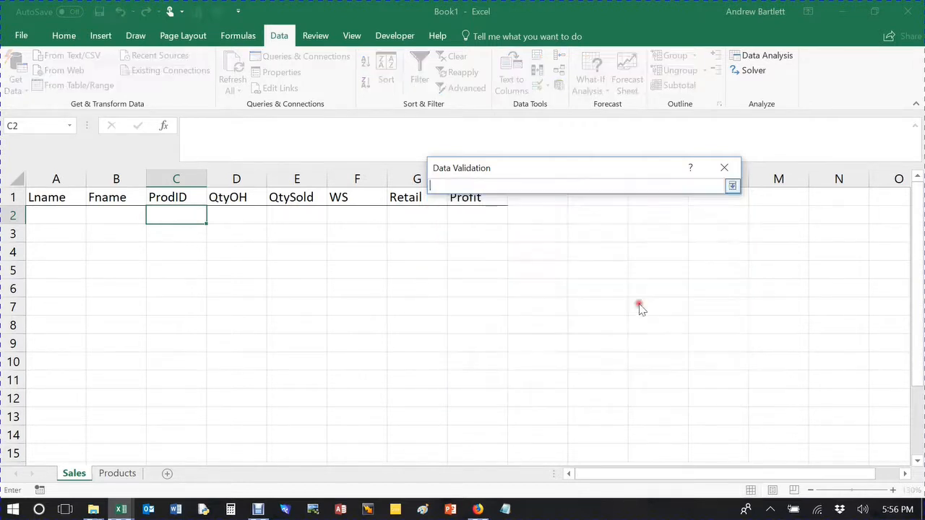
pyautogui.click(116, 473)
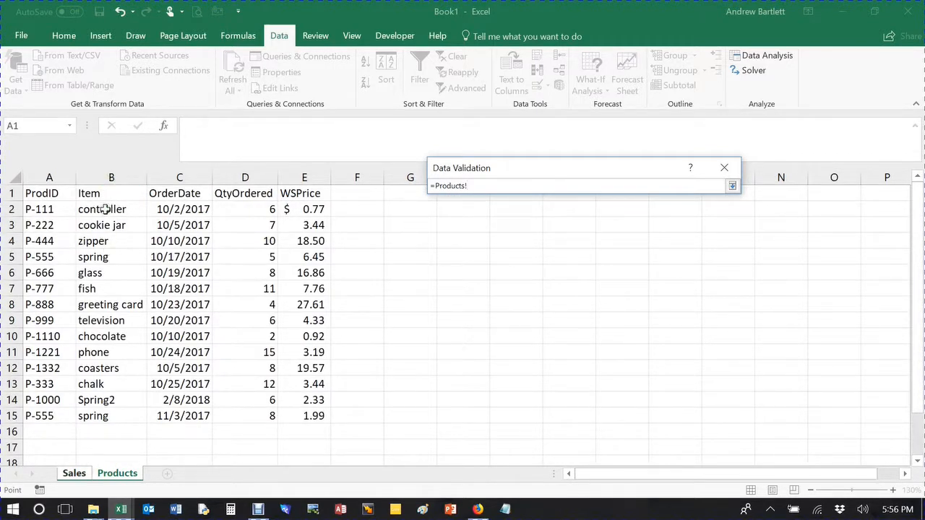
pyautogui.click(105, 209)
pyautogui.moveTo(104, 209)
pyautogui.mouseDown()
pyautogui.moveTo(103, 228)
pyautogui.moveTo(99, 207)
pyautogui.mouseUp()
pyautogui.moveTo(34, 209); pyautogui.dragTo(38, 456)
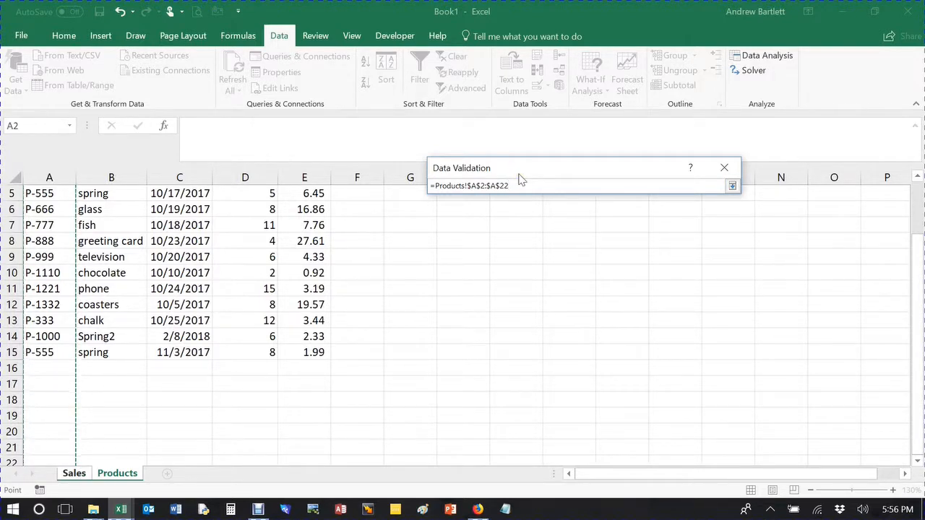
pyautogui.click(732, 186)
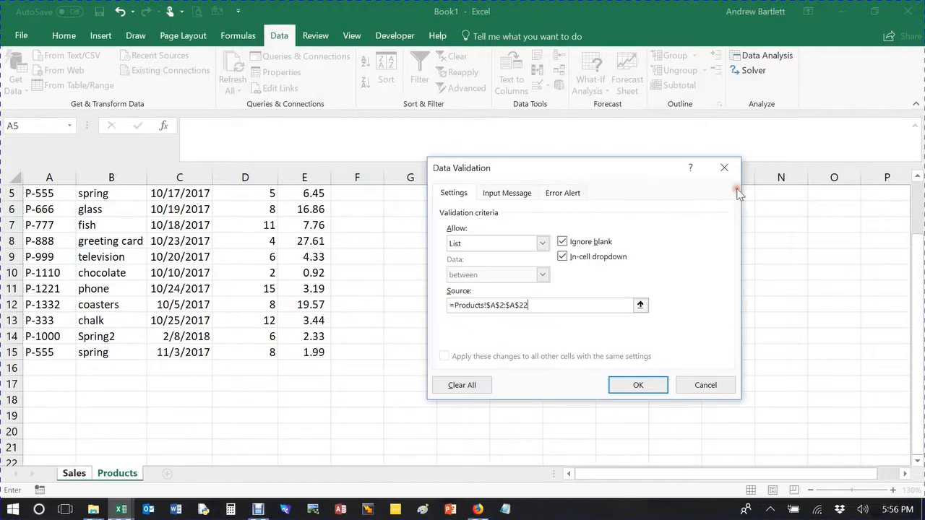
pyautogui.click(638, 386)
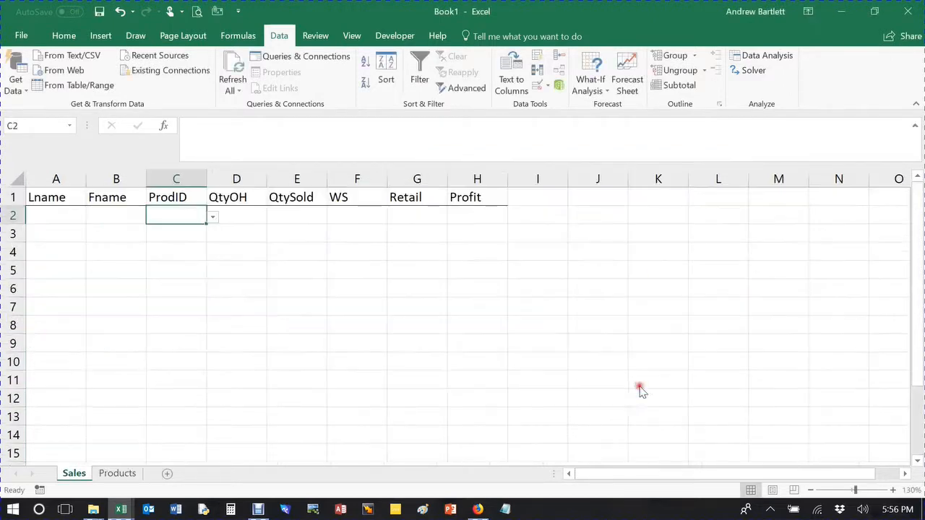
# Choose P-1000 from the list in cell C2 and fill the cell down to C14.
pyautogui.click(212, 217)
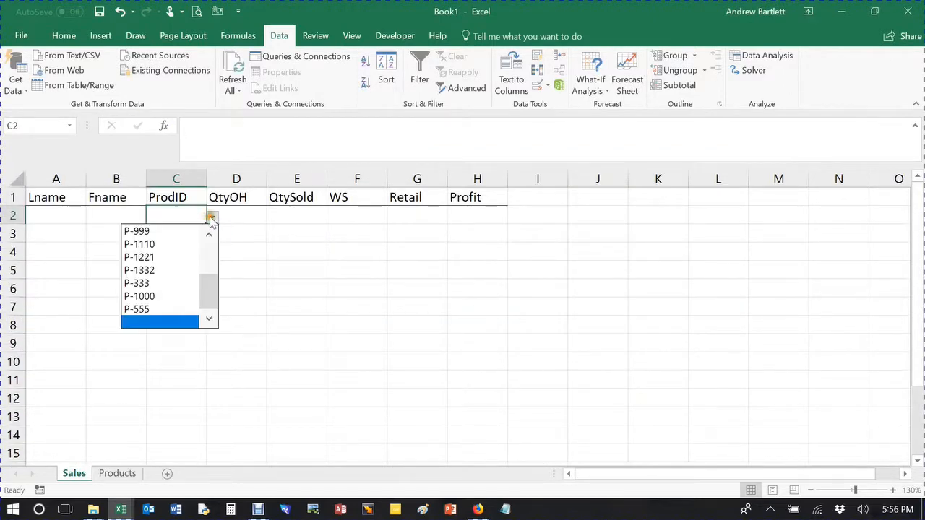
pyautogui.click(146, 294)
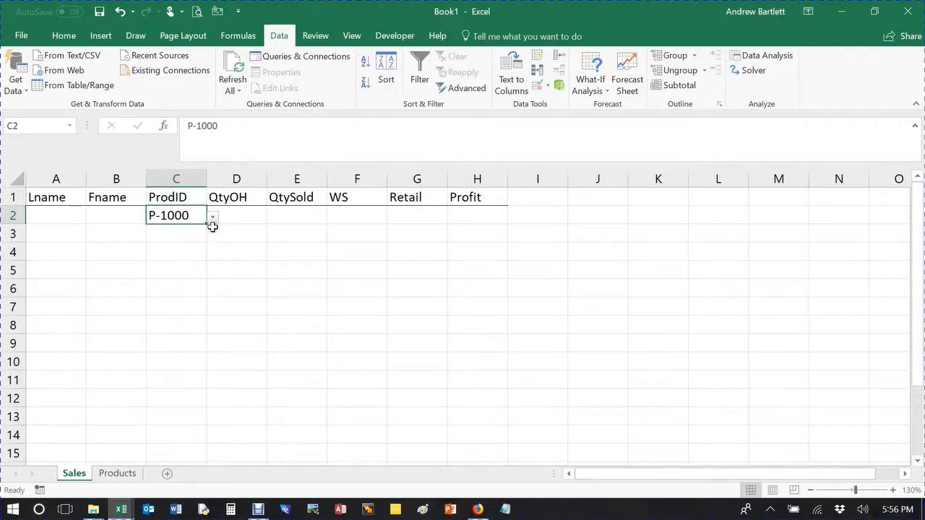
pyautogui.click(193, 240)
pyautogui.click(201, 218)
pyautogui.moveTo(205, 223); pyautogui.dragTo(205, 444)
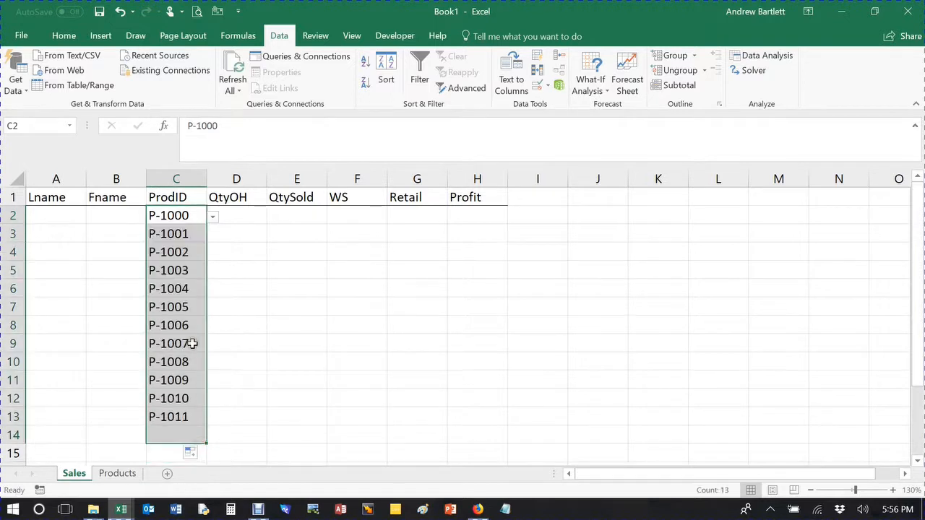
# Replace the first three ProdID entries with list choices: P-666 in C4, P-444 in C3 and P-1110 in C2.
pyautogui.click(191, 212)
pyautogui.press('Delete')
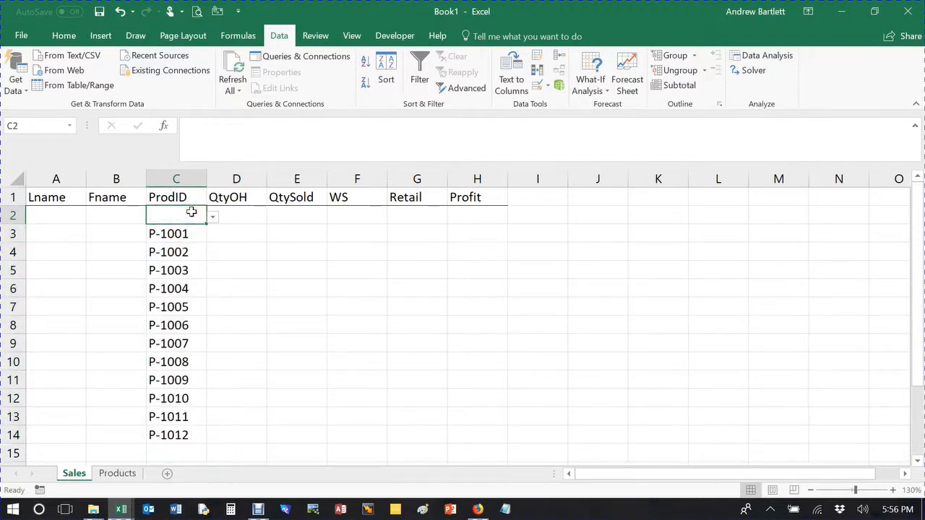
pyautogui.click(174, 246)
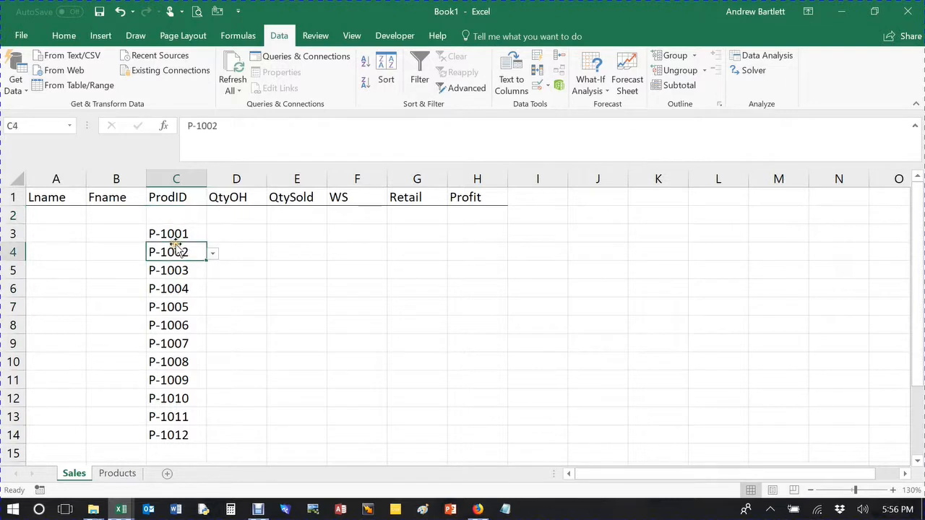
pyautogui.click(213, 253)
pyautogui.click(168, 321)
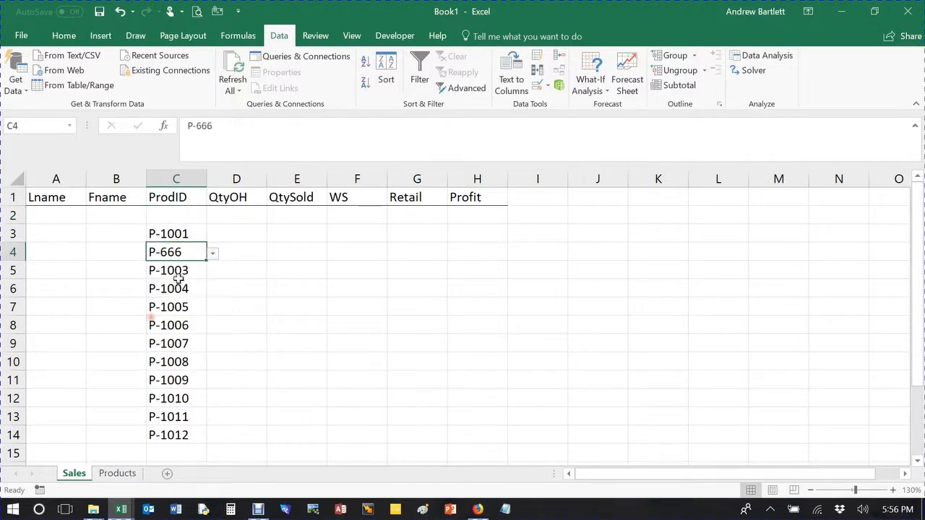
pyautogui.click(179, 233)
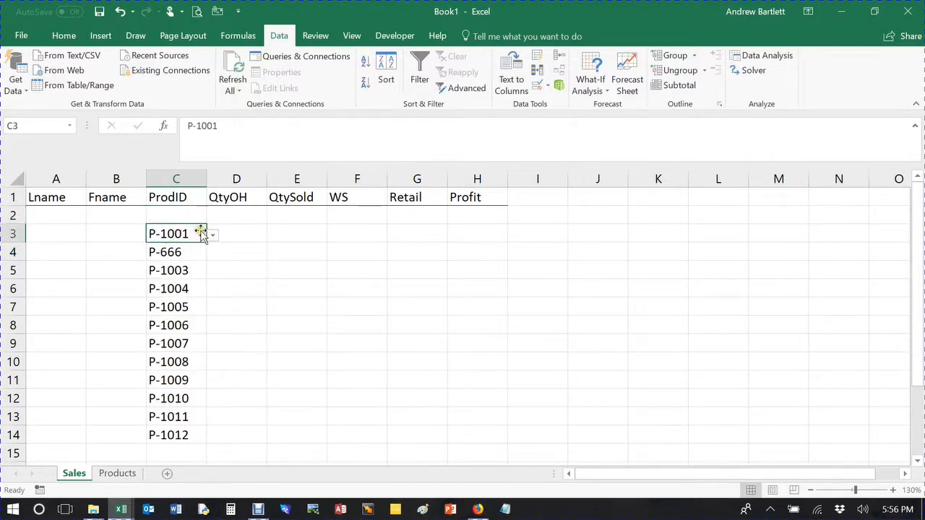
pyautogui.click(213, 235)
pyautogui.click(181, 277)
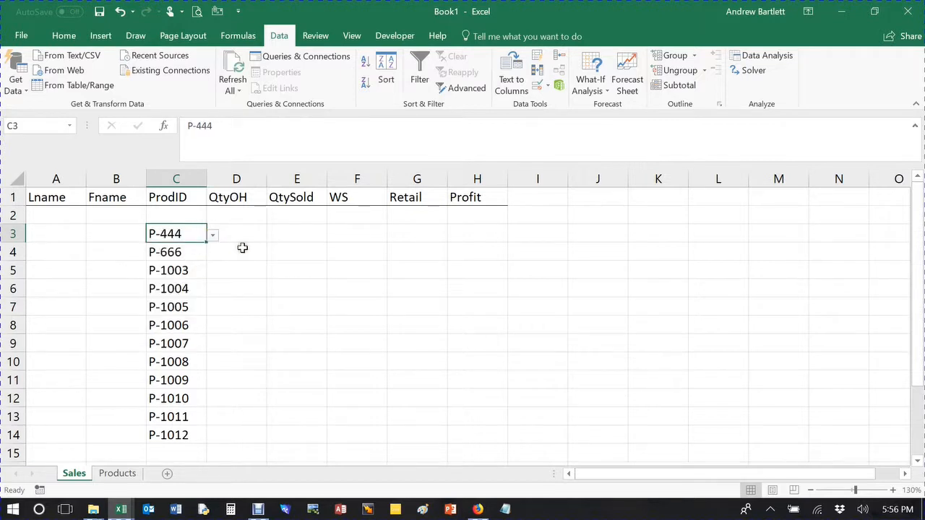
pyautogui.click(249, 215)
pyautogui.click(170, 214)
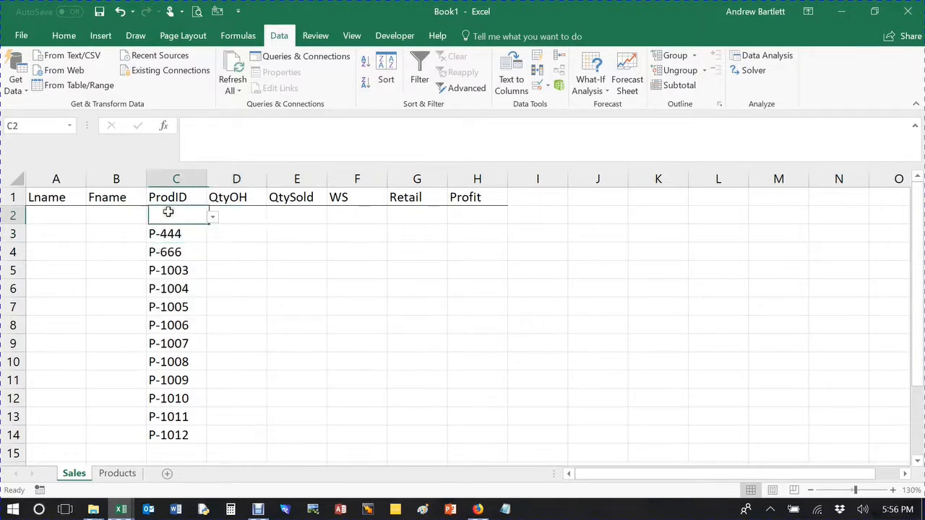
pyautogui.click(213, 217)
pyautogui.click(167, 247)
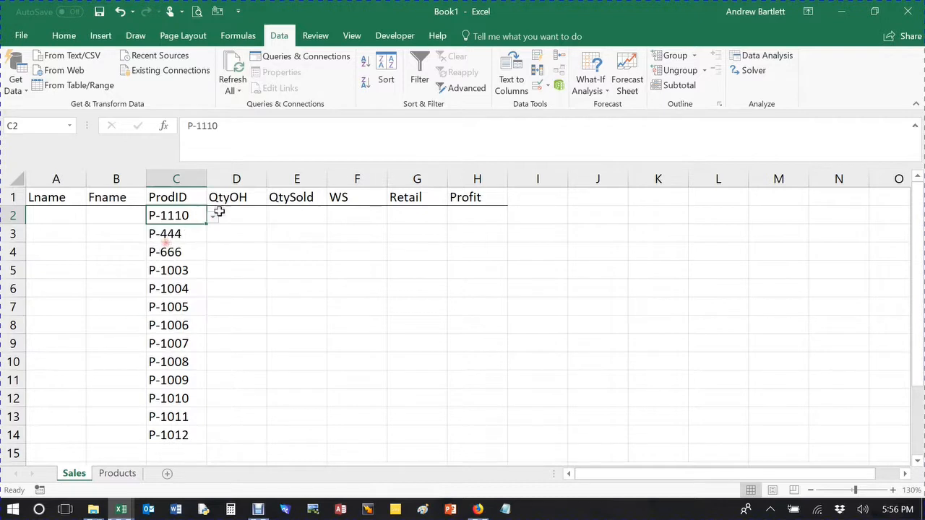
# Compare the column headings on the Products sheet with those on the Sales sheet.
pyautogui.click(237, 212)
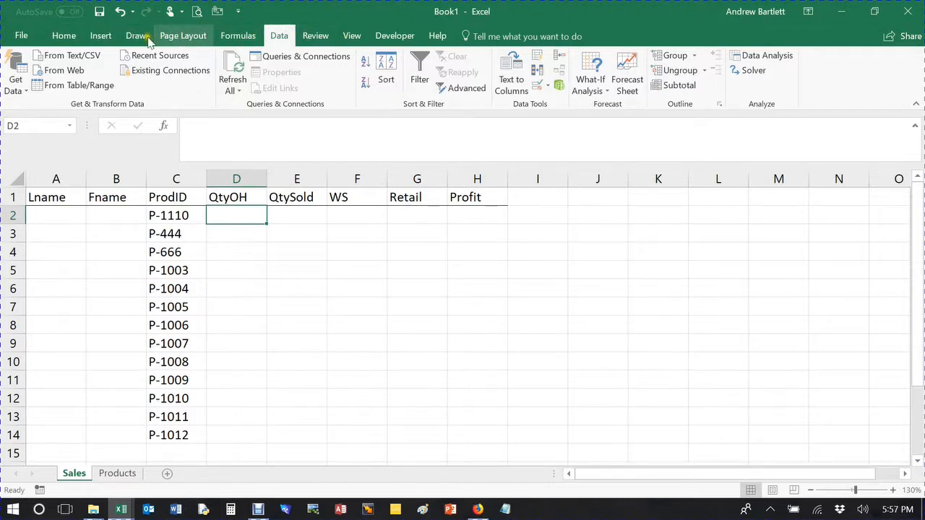
pyautogui.click(241, 39)
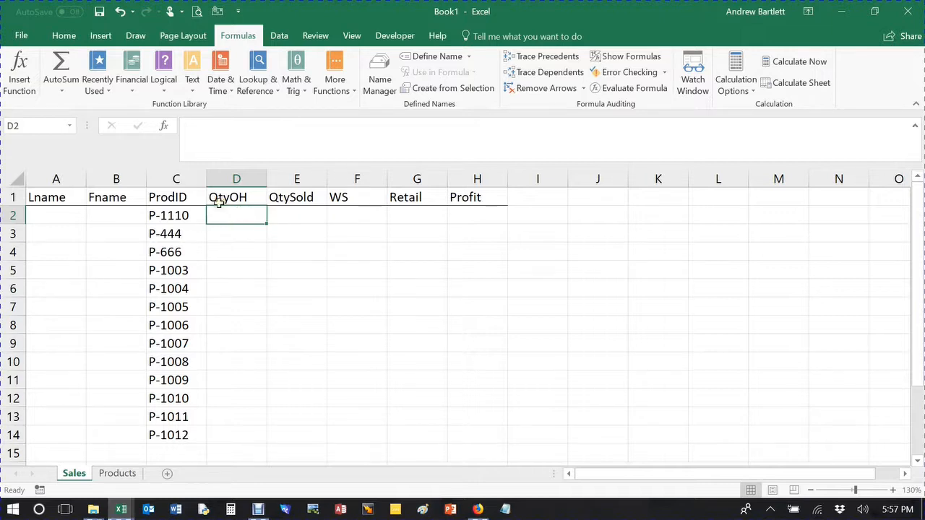
pyautogui.click(117, 473)
pyautogui.scroll(2, 199, 255)
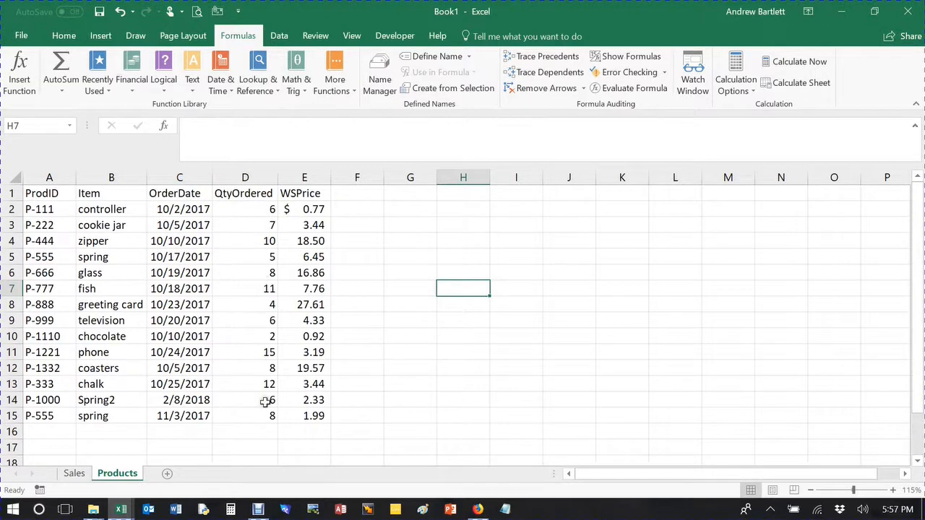
pyautogui.click(75, 474)
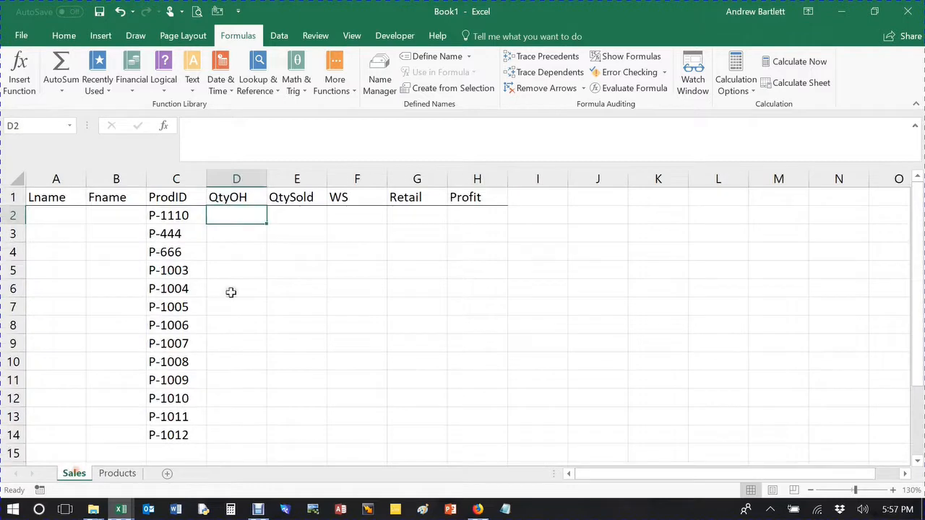
pyautogui.click(119, 474)
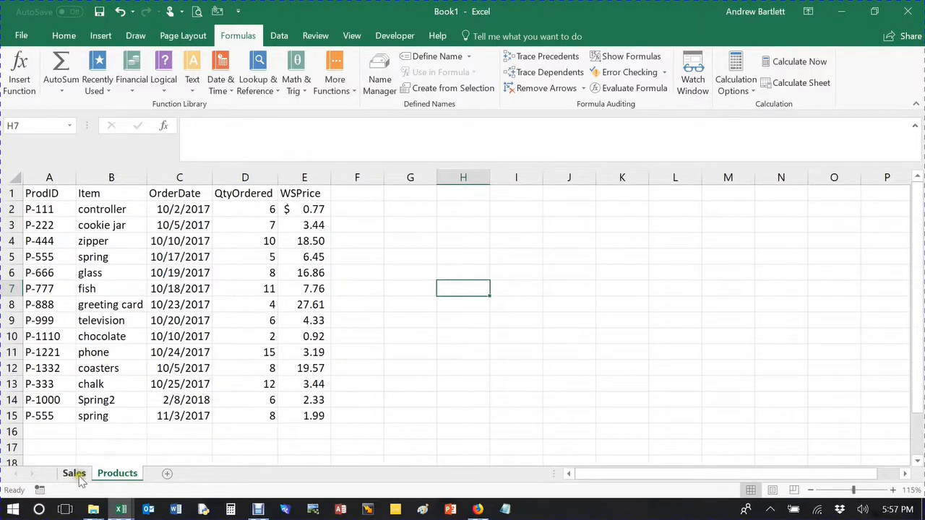
pyautogui.click(114, 195)
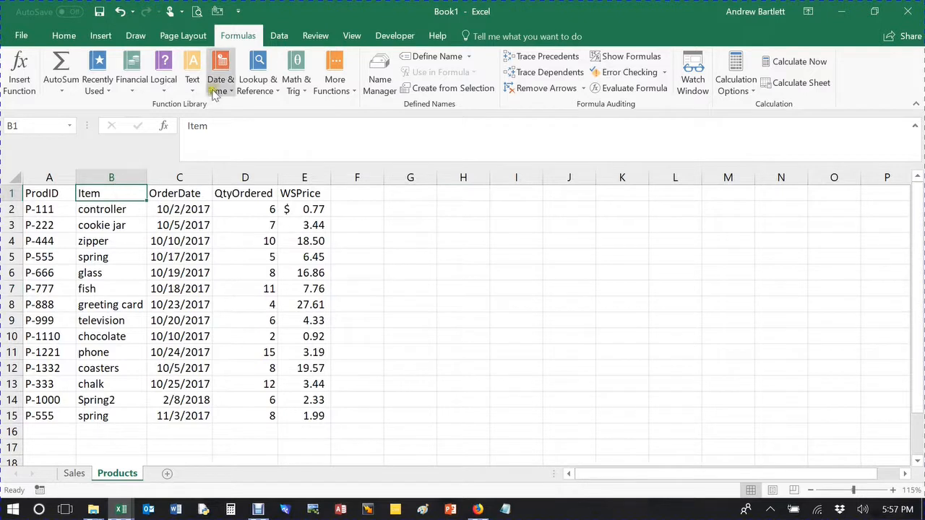
pyautogui.click(74, 474)
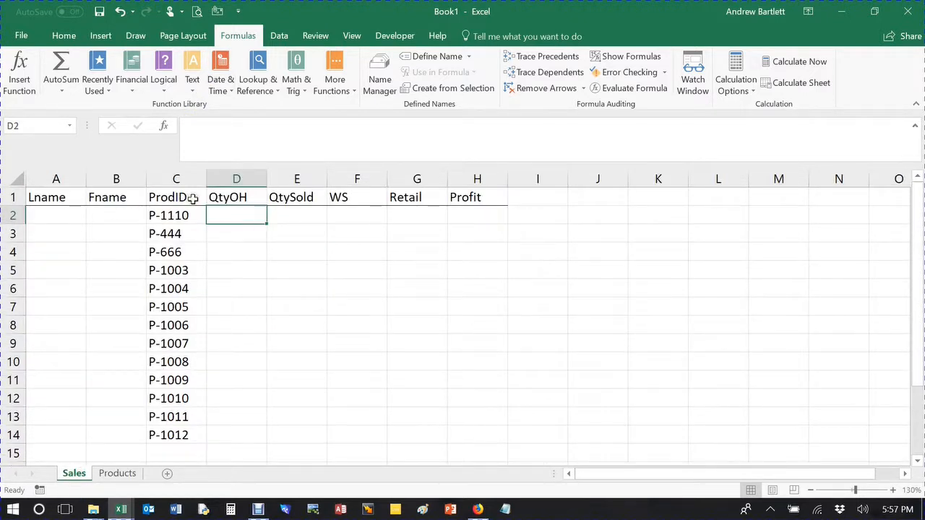
# Insert a new column before QtyOH on the Sales sheet and enter the heading Product in D1.
pyautogui.click(240, 179)
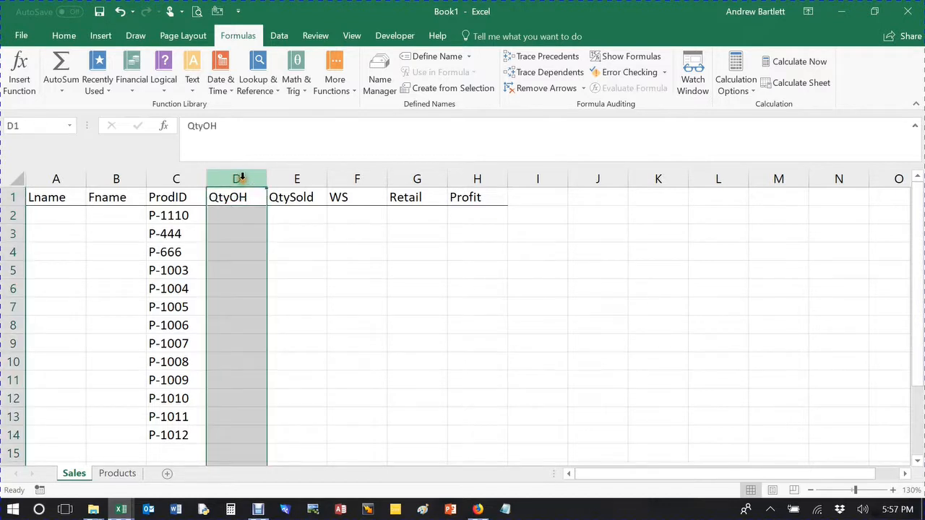
pyautogui.rightClick(239, 179)
pyautogui.click(275, 281)
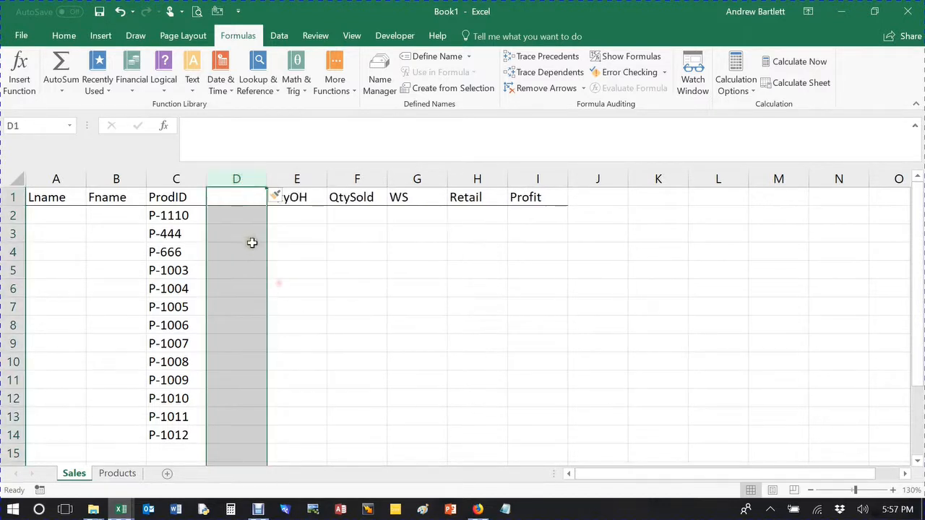
pyautogui.click(226, 195)
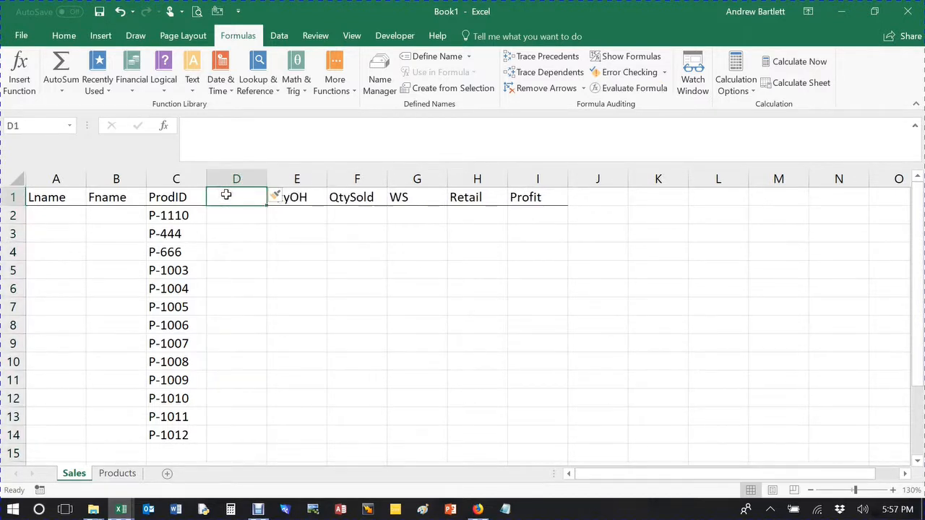
pyautogui.write('Product')
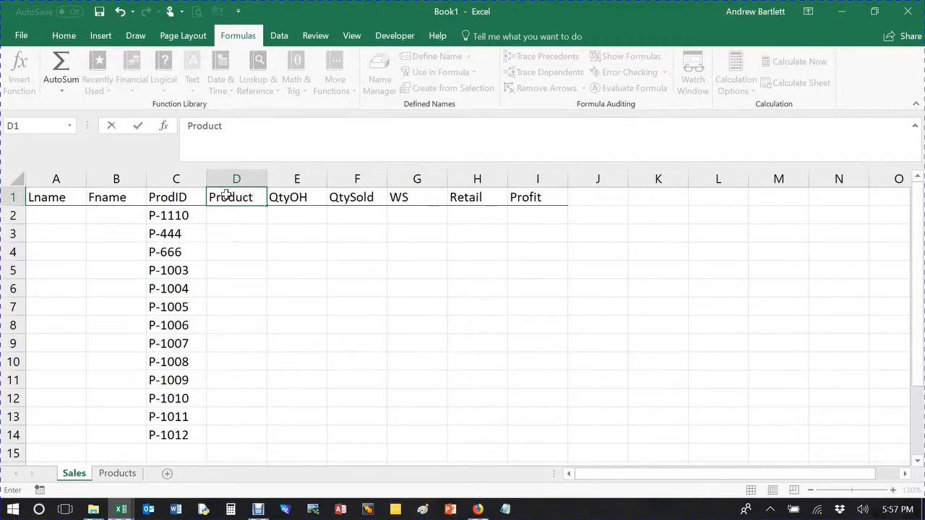
pyautogui.click(233, 230)
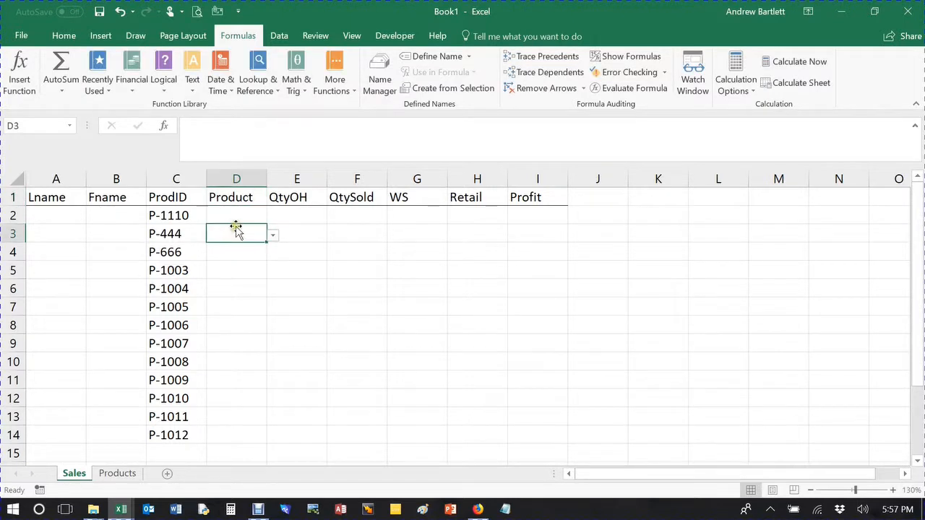
pyautogui.click(236, 209)
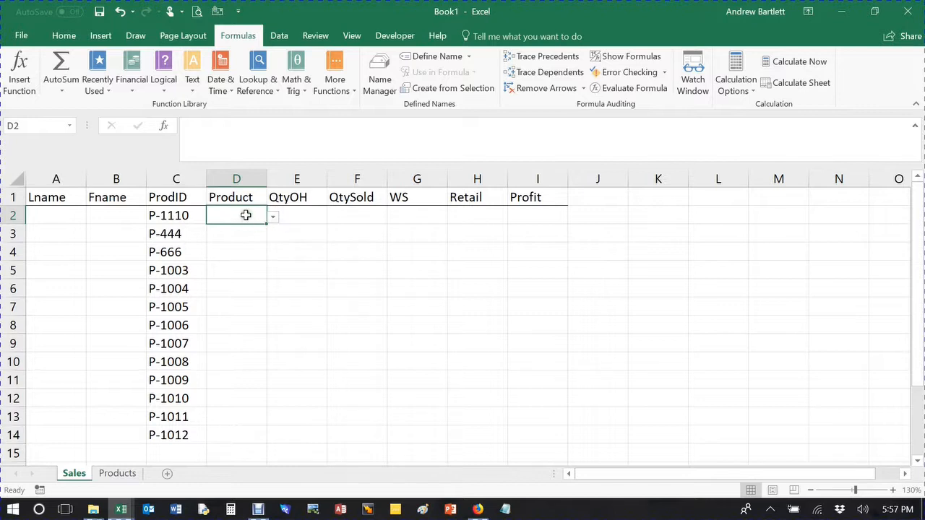
pyautogui.hotkey('shift', 'Down')
pyautogui.hotkey('shift', 'Down')
pyautogui.hotkey('shift', 'Down')
pyautogui.hotkey('shift', 'Down')
pyautogui.hotkey('shift', 'Down')
pyautogui.hotkey('shift', 'Down')
pyautogui.hotkey('shift', 'Down')
pyautogui.hotkey('shift', 'Down')
pyautogui.hotkey('shift', 'Down')
pyautogui.hotkey('shift', 'Down')
pyautogui.hotkey('shift', 'Down')
pyautogui.hotkey('shift', 'Down')
pyautogui.hotkey('shift', 'Down')
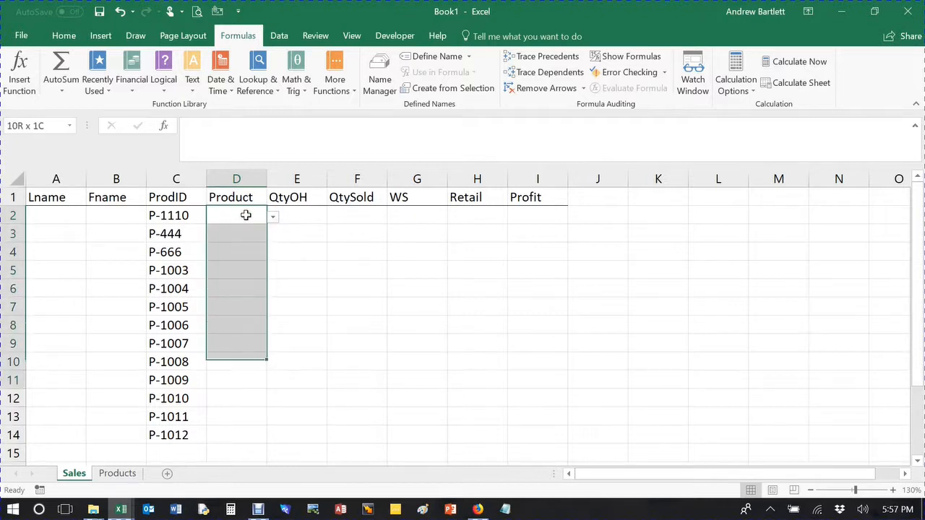
pyautogui.click(235, 360)
pyautogui.click(232, 216)
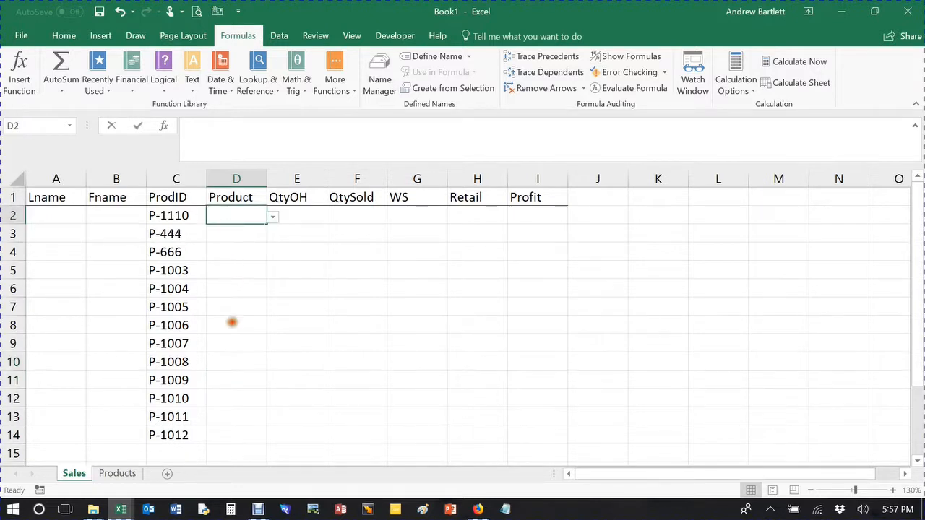
pyautogui.click(323, 302)
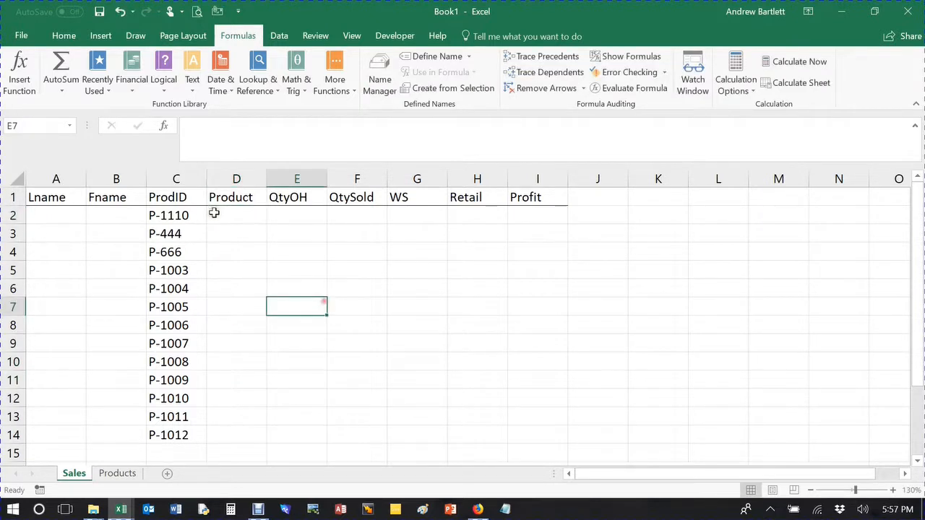
# Clear all data validation from the Product column cells D2:D15, then check several of these cells for leftover drop-downs.
pyautogui.click(237, 215)
pyautogui.hotkey('shift', 'Down')
pyautogui.hotkey('shift', 'Down')
pyautogui.hotkey('shift', 'Down')
pyautogui.hotkey('shift', 'Down')
pyautogui.hotkey('shift', 'Down')
pyautogui.hotkey('shift', 'Down')
pyautogui.hotkey('shift', 'Down')
pyautogui.hotkey('shift', 'Down')
pyautogui.hotkey('shift', 'Down')
pyautogui.hotkey('shift', 'Down')
pyautogui.hotkey('shift', 'Down')
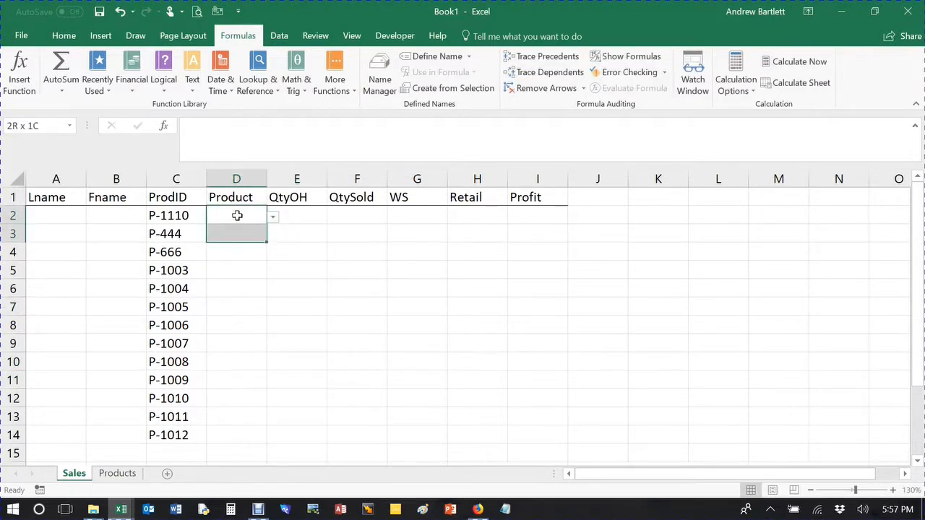
pyautogui.hotkey('shift', 'Down')
pyautogui.hotkey('shift', 'Down')
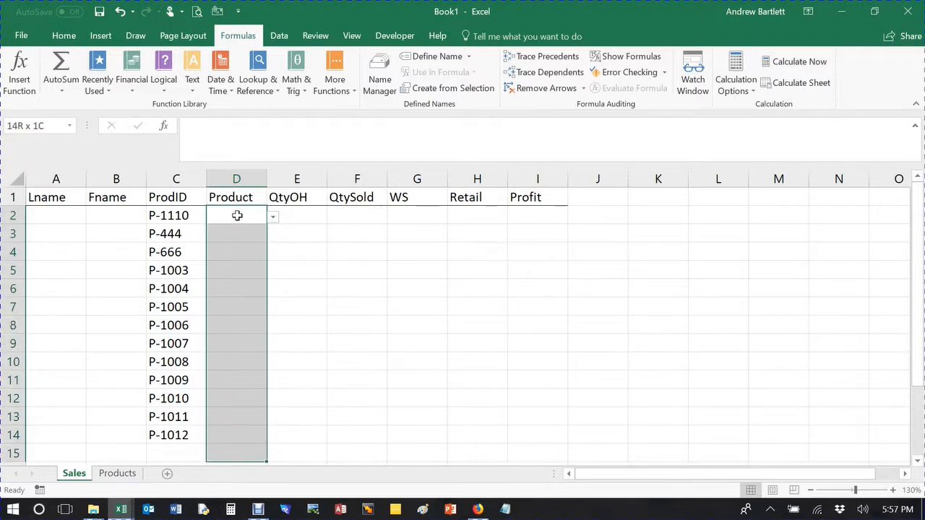
pyautogui.click(279, 35)
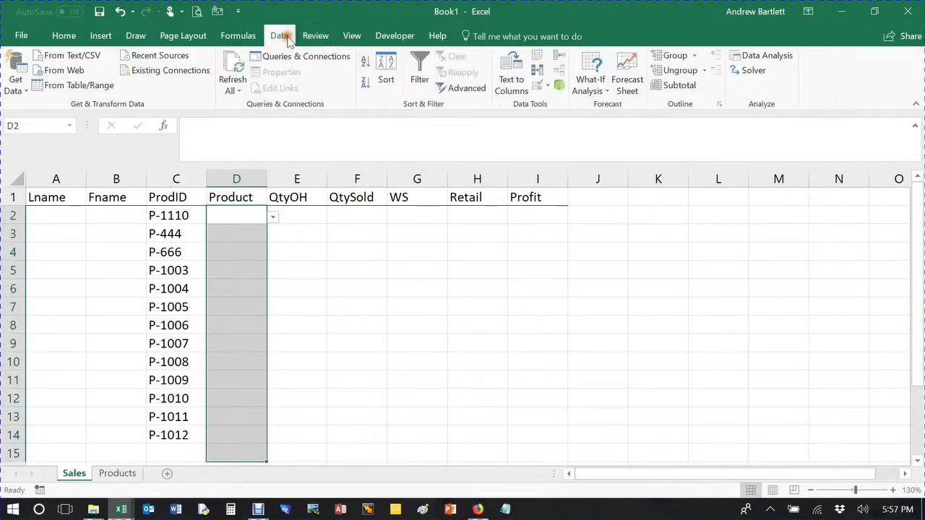
pyautogui.click(548, 85)
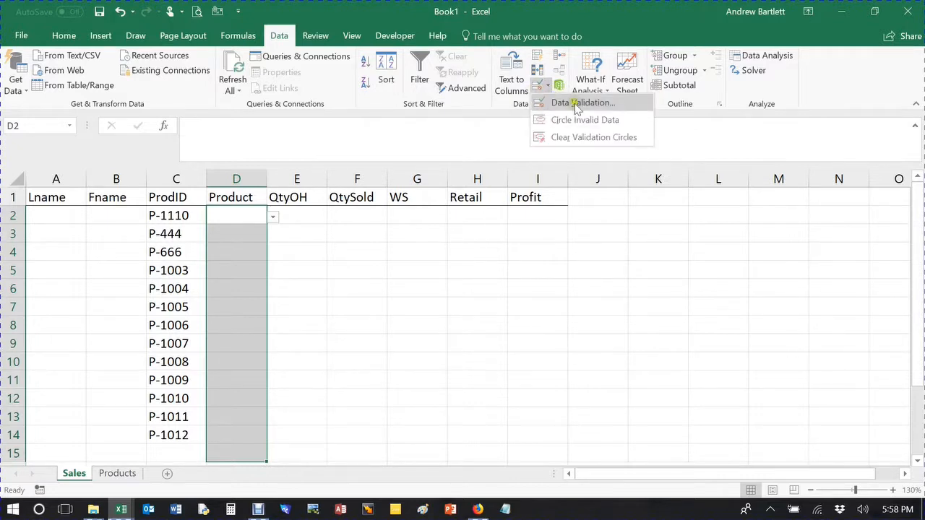
pyautogui.click(578, 105)
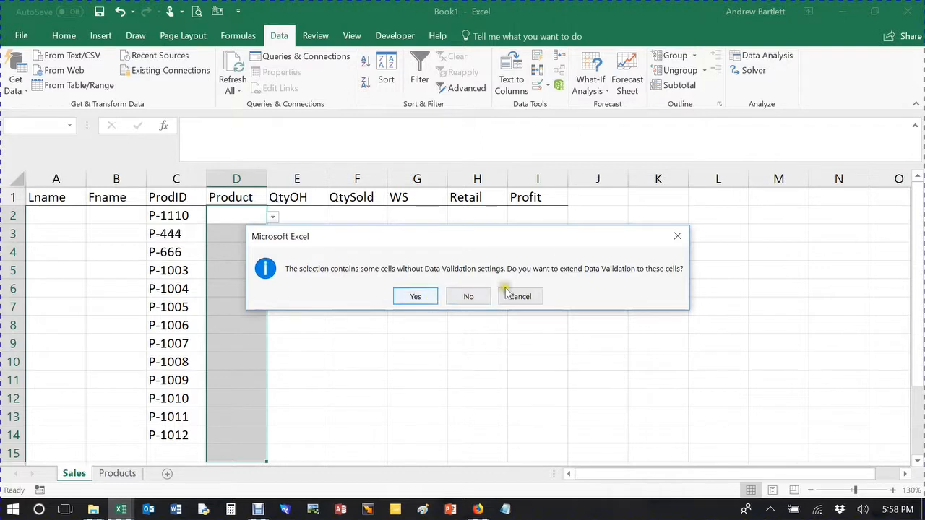
pyautogui.click(431, 299)
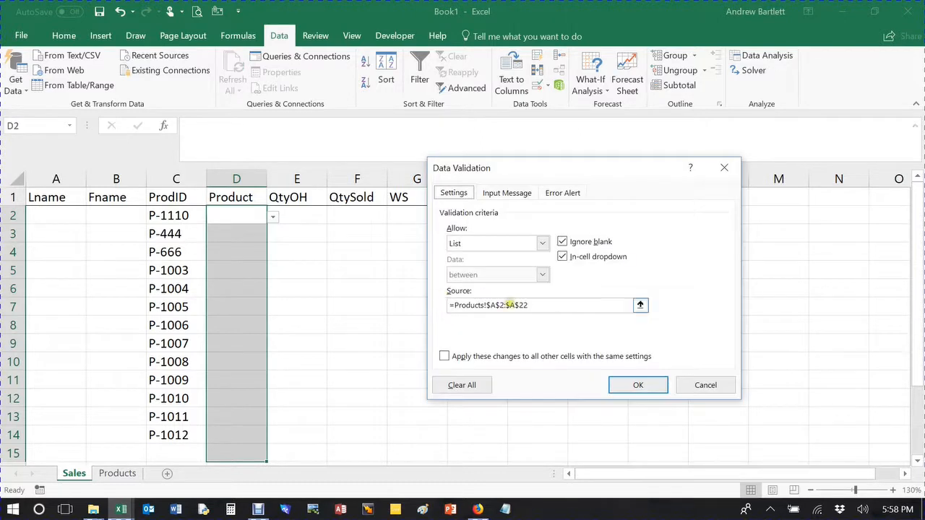
pyautogui.click(449, 384)
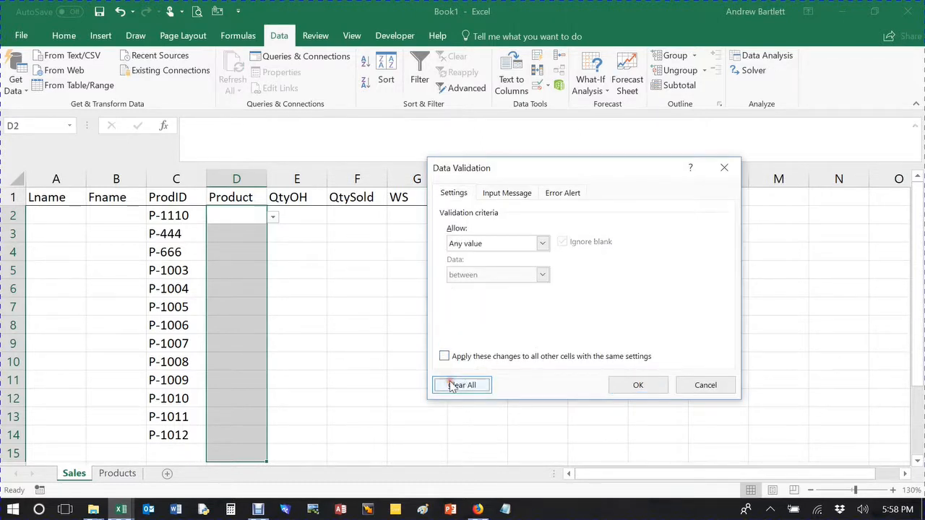
pyautogui.click(634, 385)
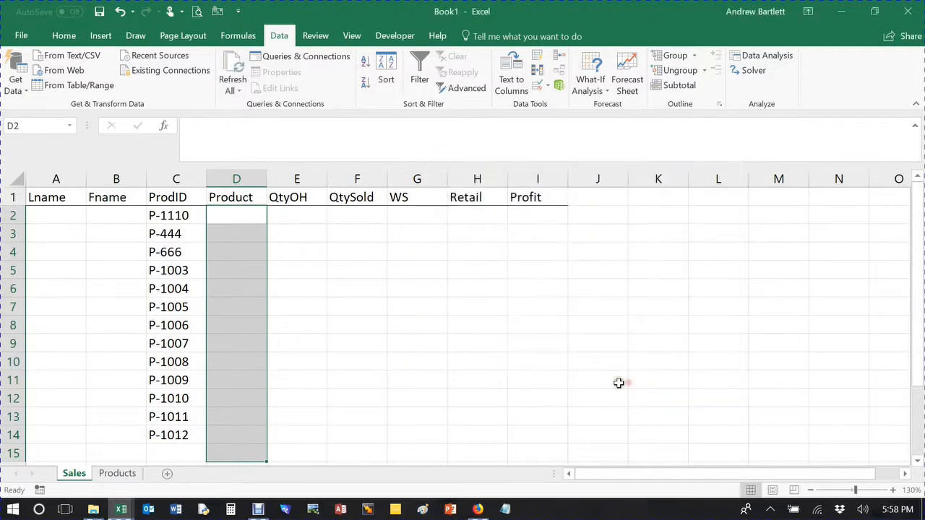
pyautogui.click(241, 283)
pyautogui.click(246, 236)
pyautogui.click(236, 212)
pyautogui.click(244, 250)
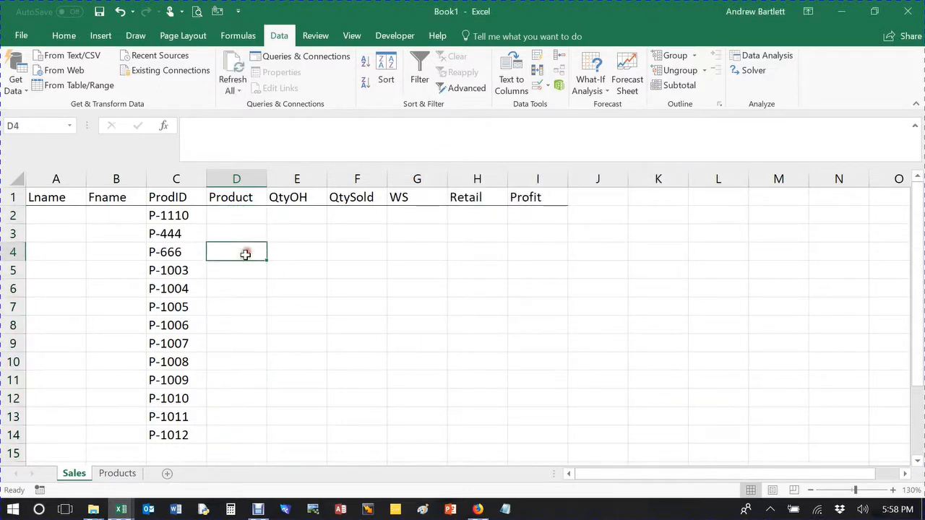
# Start a VLOOKUP function in cell D2 of the Sales sheet with C2 as the lookup value.
pyautogui.click(245, 220)
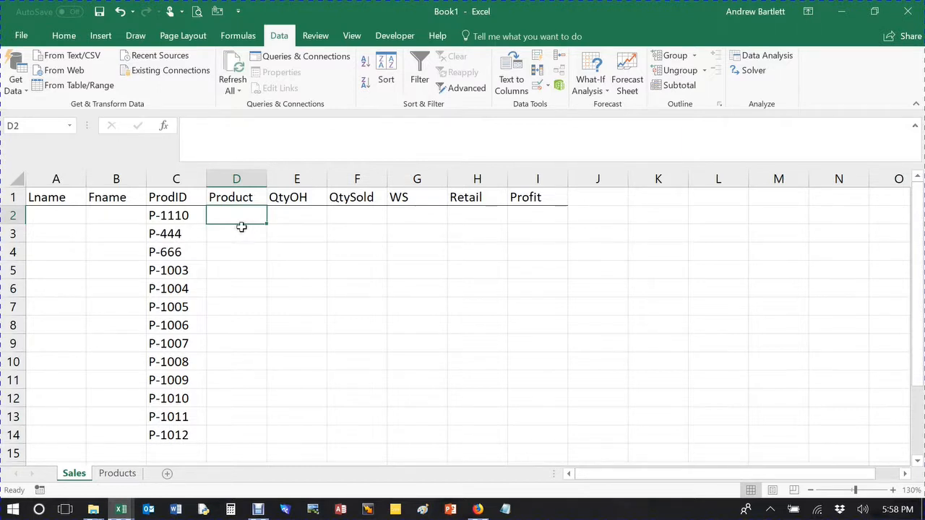
pyautogui.click(238, 35)
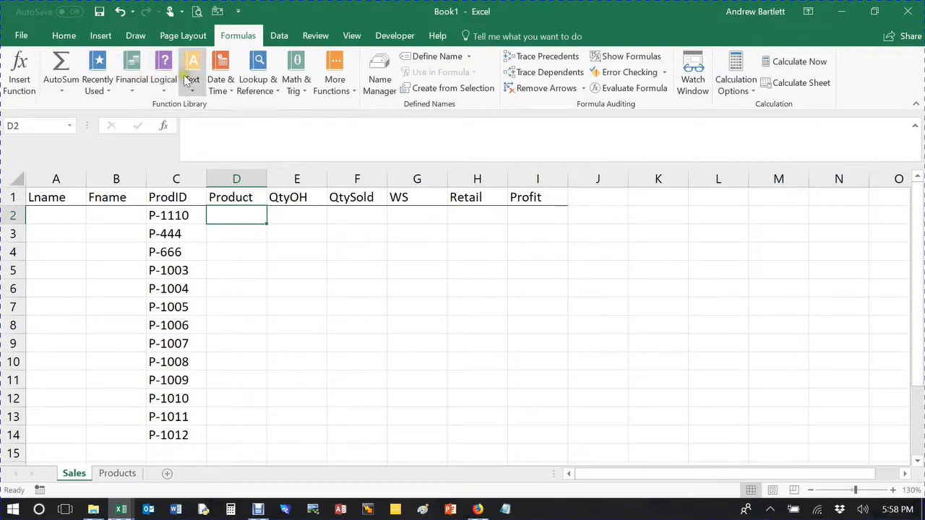
pyautogui.click(273, 80)
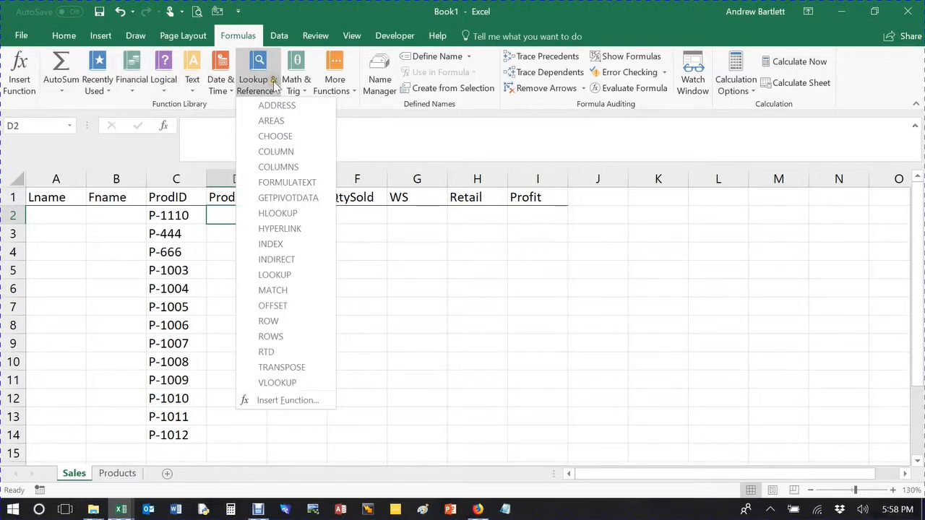
pyautogui.click(288, 383)
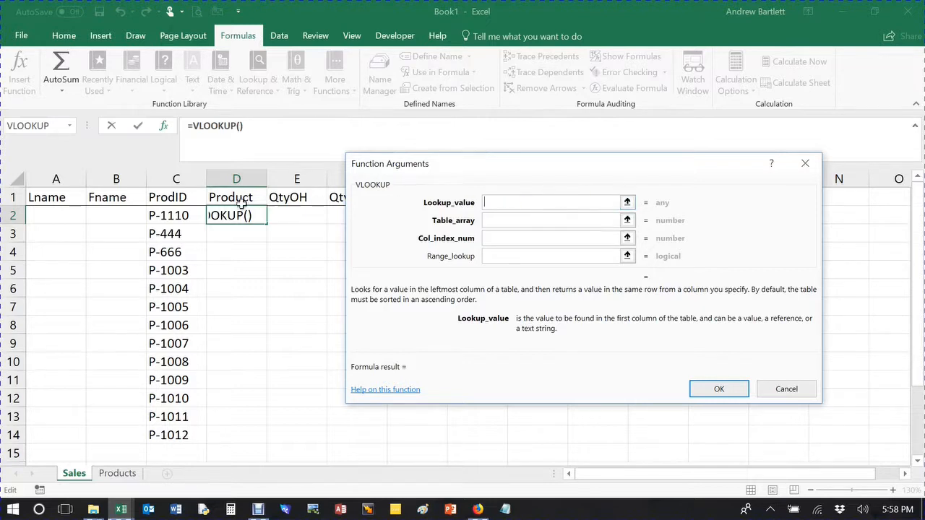
pyautogui.click(170, 212)
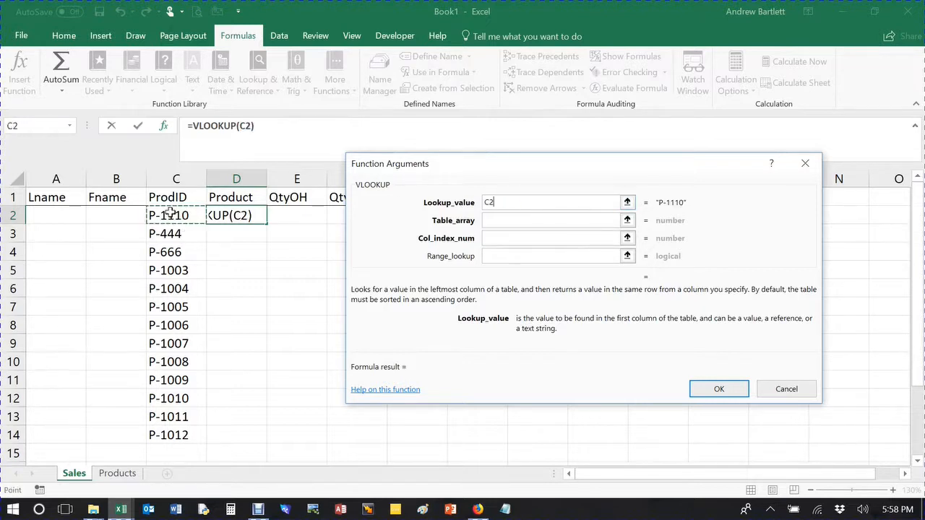
# Set the VLOOKUP table array to the entire Products sheet as the absolute reference Products!$1:$1048576.
pyautogui.click(500, 220)
pyautogui.click(500, 221)
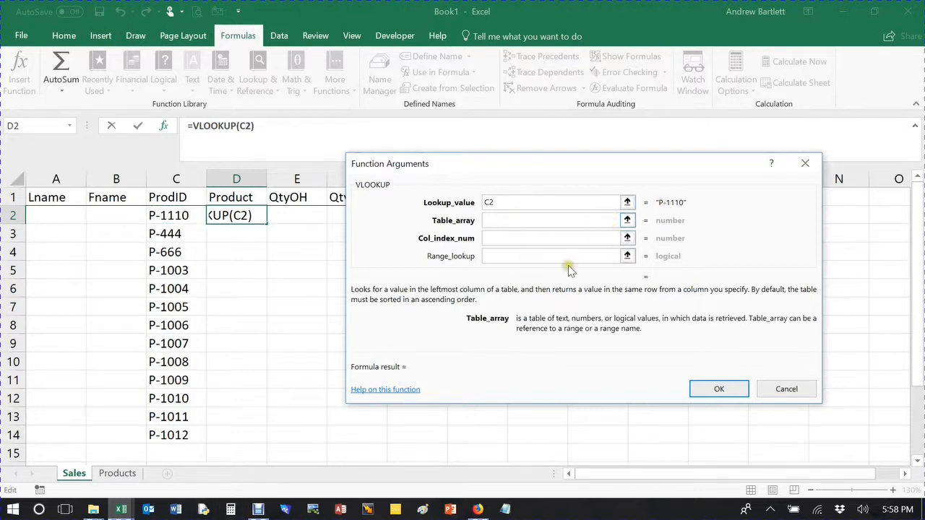
pyautogui.click(128, 473)
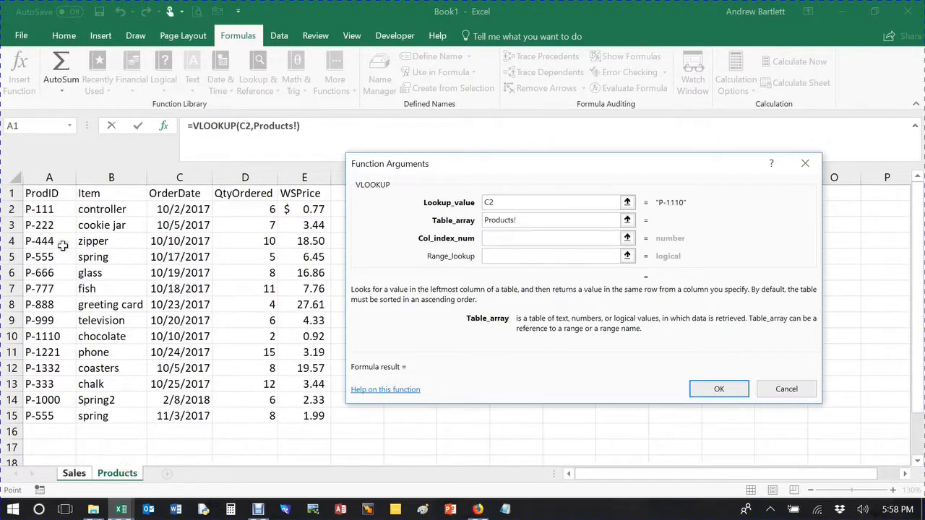
pyautogui.click(16, 178)
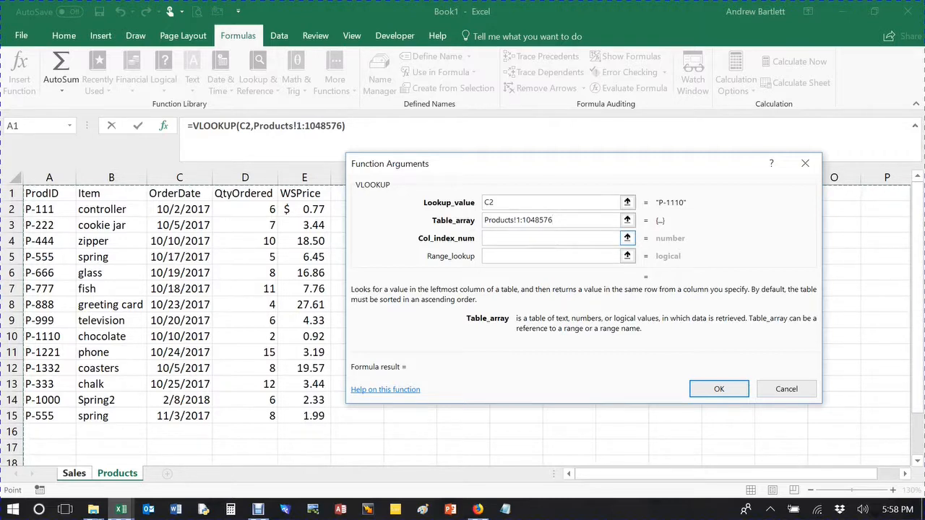
pyautogui.press('F4')
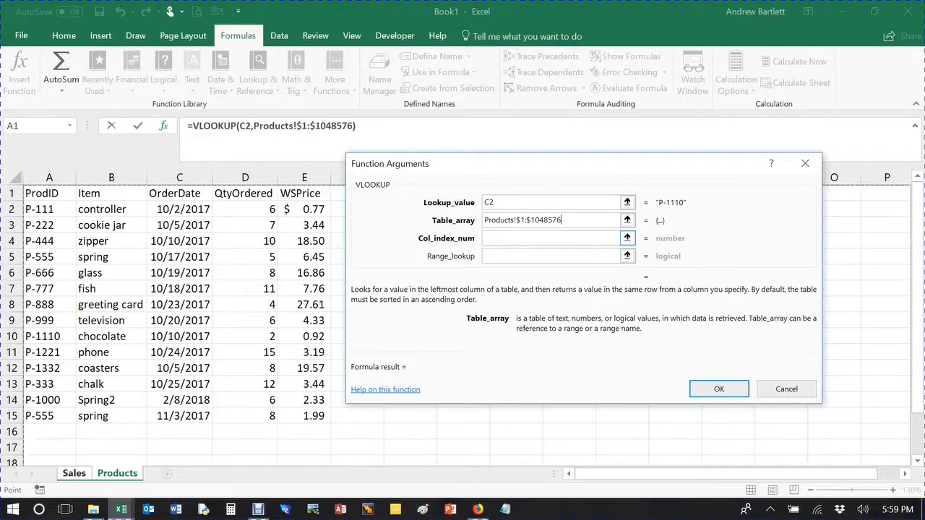
pyautogui.click(536, 241)
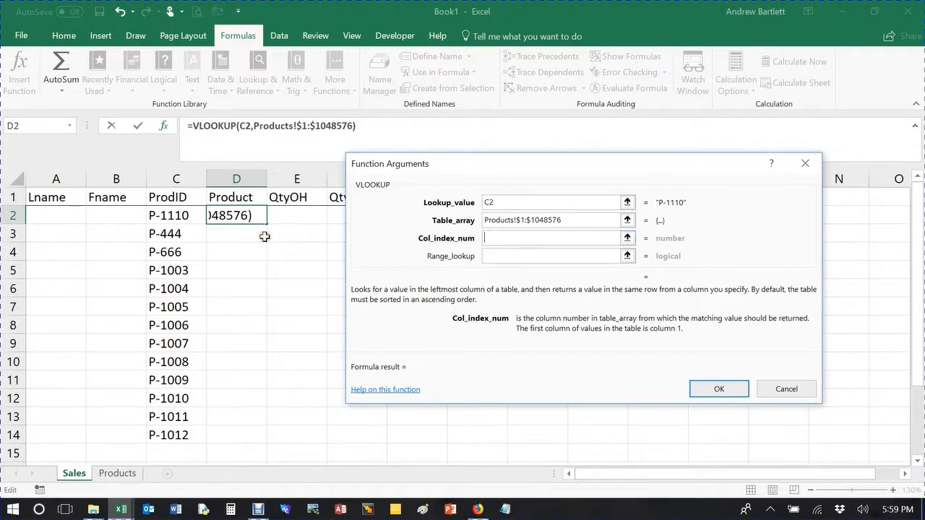
pyautogui.click(520, 234)
pyautogui.write('2')
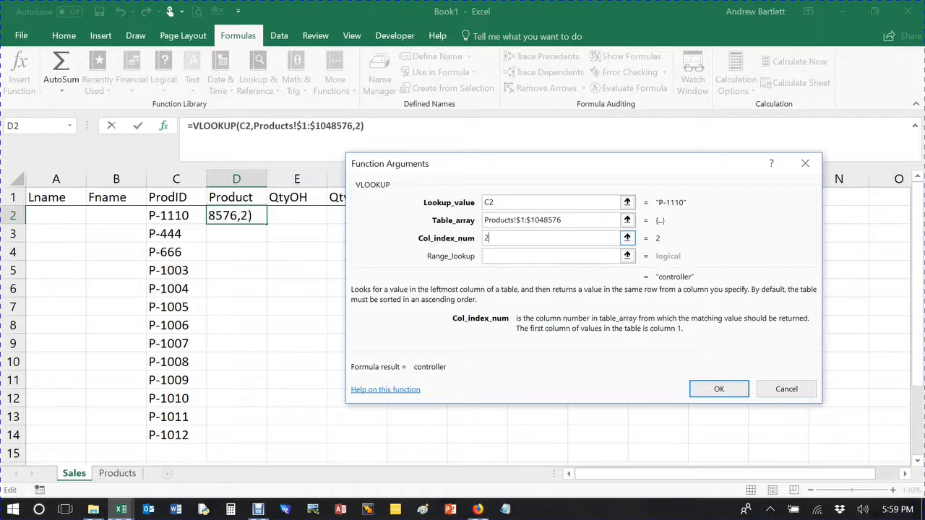
pyautogui.click(116, 478)
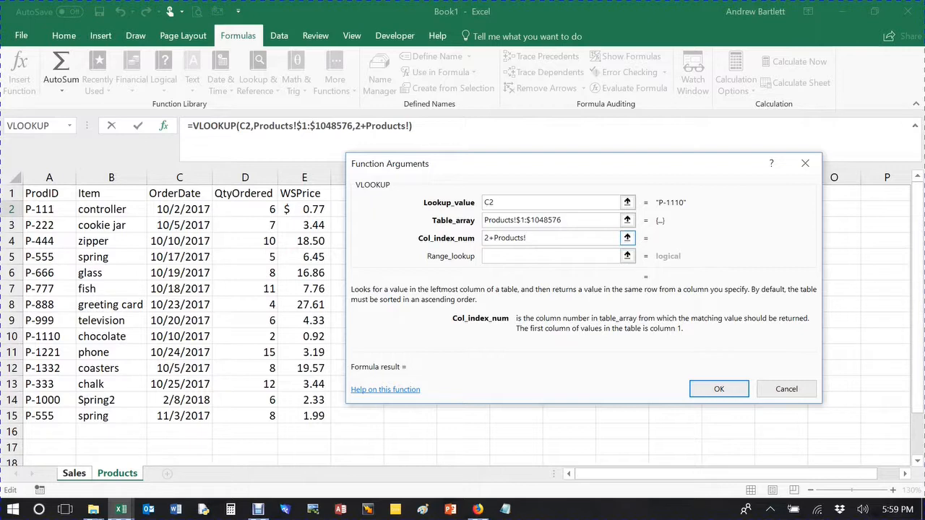
pyautogui.click(74, 474)
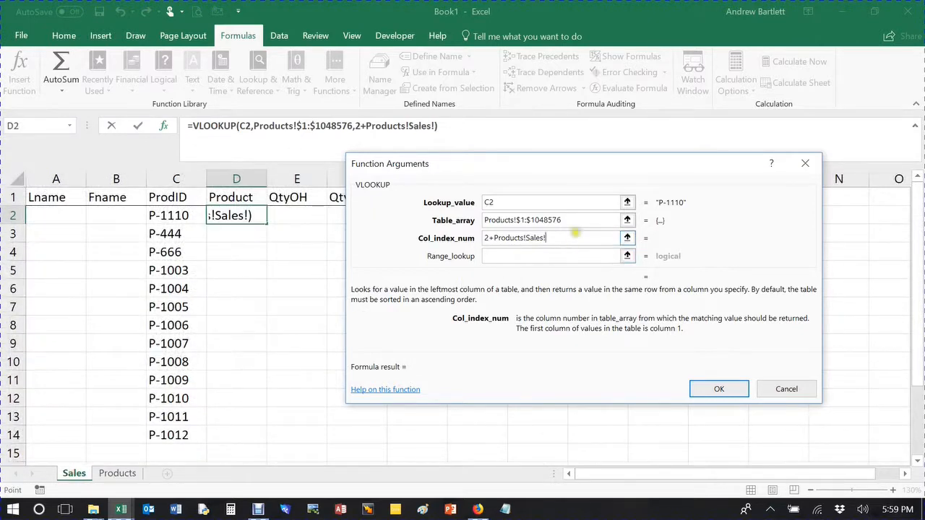
pyautogui.press('BackSpace')
pyautogui.press('BackSpace')
pyautogui.press('BackSpace')
pyautogui.press('BackSpace')
pyautogui.press('BackSpace')
pyautogui.press('BackSpace')
pyautogui.press('BackSpace')
pyautogui.press('BackSpace')
pyautogui.press('BackSpace')
pyautogui.press('BackSpace')
pyautogui.press('BackSpace')
pyautogui.press('BackSpace')
pyautogui.press('BackSpace')
pyautogui.press('BackSpace')
pyautogui.press('BackSpace')
pyautogui.press('BackSpace')
pyautogui.press('BackSpace')
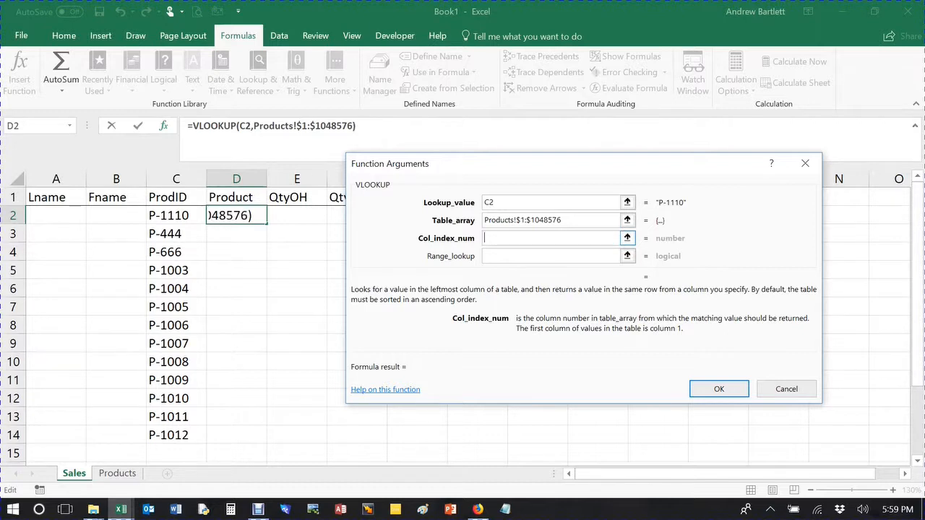
# Complete the VLOOKUP in D2 with column index number 2 and range lookup False, and fill it down through D14.
pyautogui.write('2')
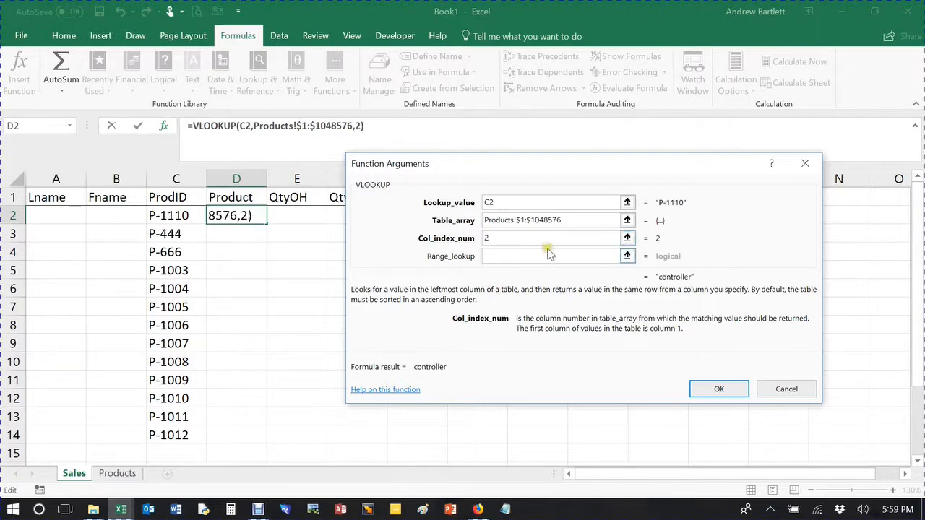
pyautogui.click(525, 254)
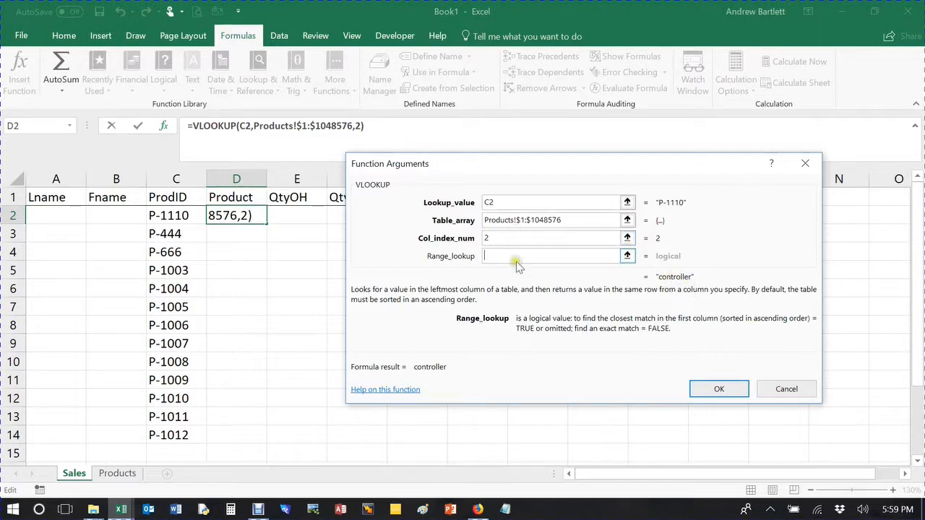
pyautogui.write('F')
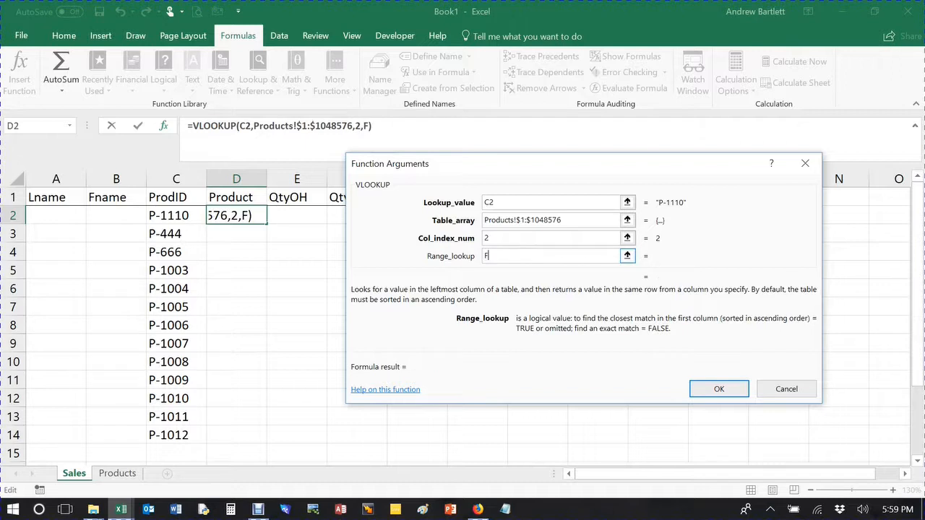
pyautogui.write('alse')
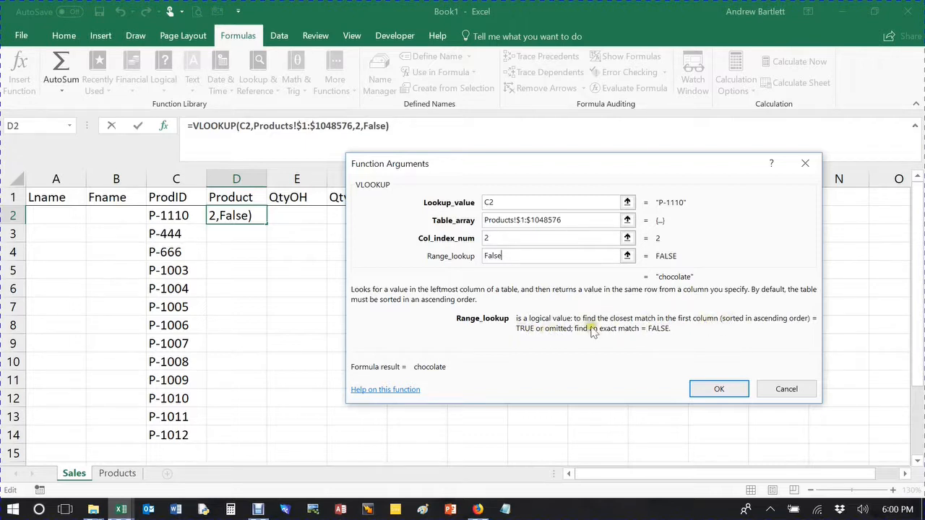
pyautogui.click(700, 388)
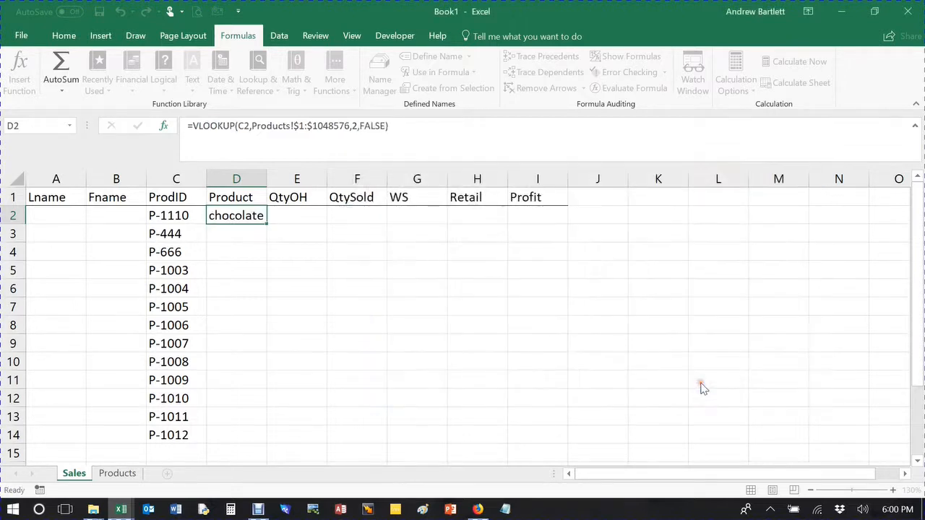
pyautogui.doubleClick(267, 225)
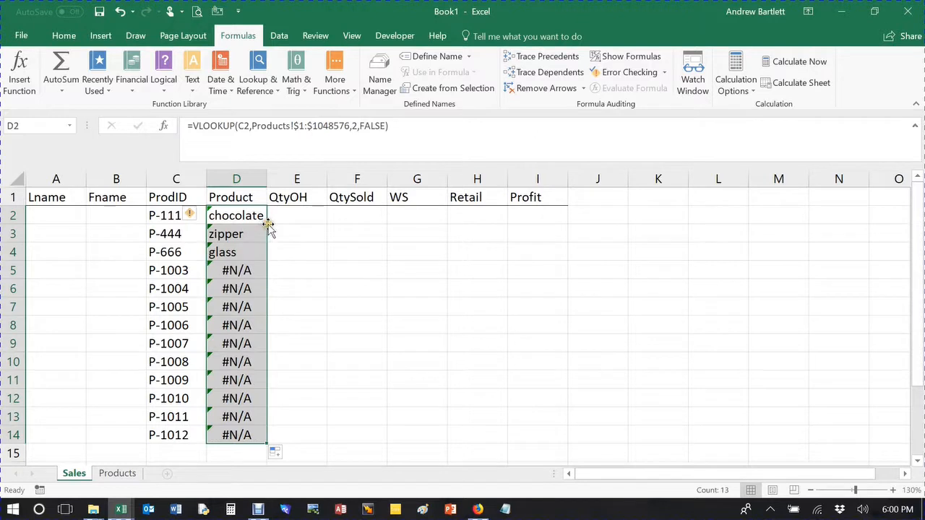
# Change the ProdID in C5 to P-444 using the cell's drop-down list.
pyautogui.click(233, 270)
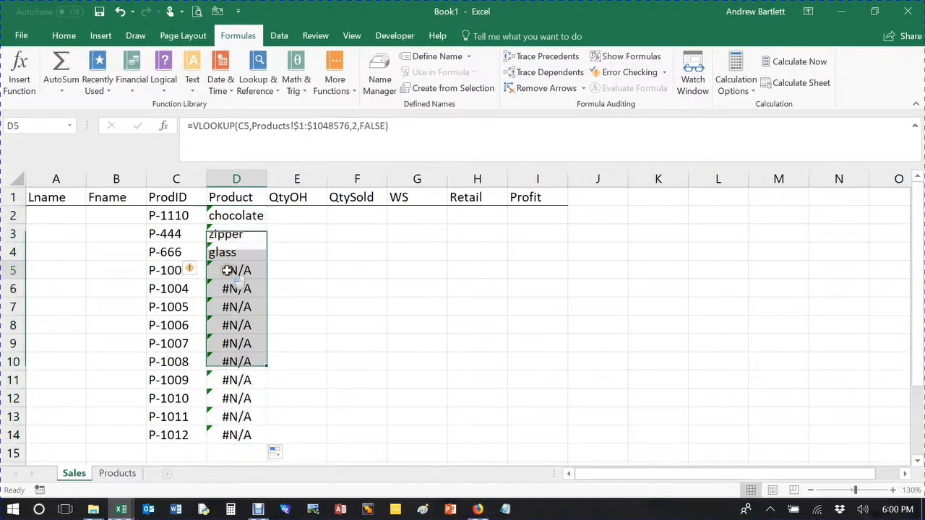
pyautogui.click(166, 272)
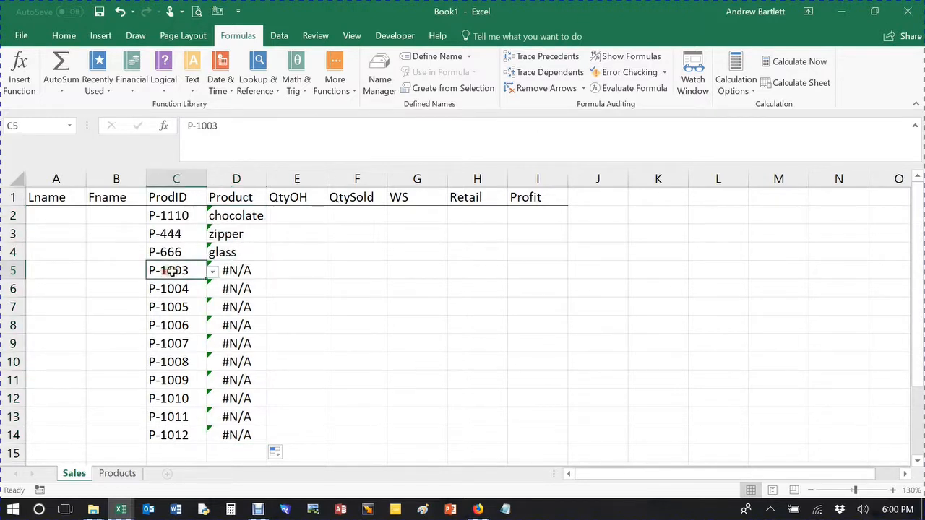
pyautogui.click(214, 271)
pyautogui.click(160, 313)
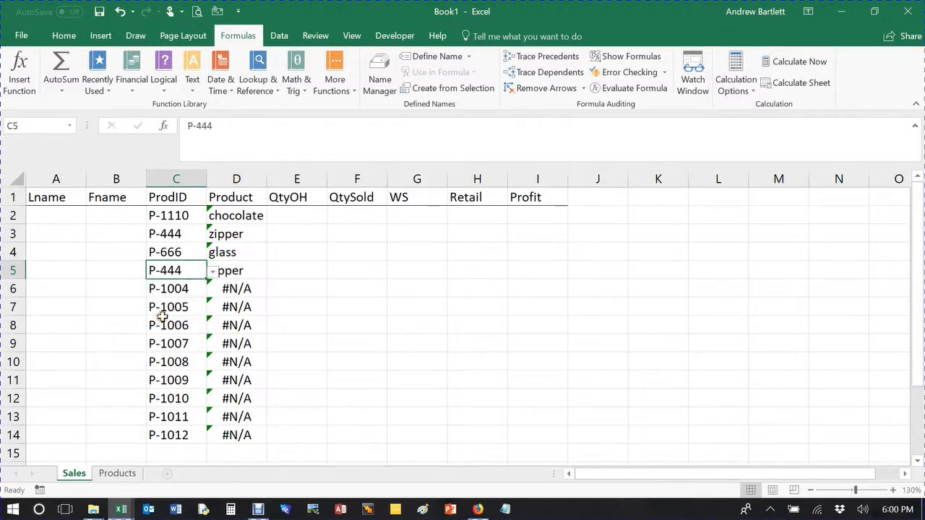
# Copy the VLOOKUP formula from D2 into the QtyOH cell E2.
pyautogui.click(290, 254)
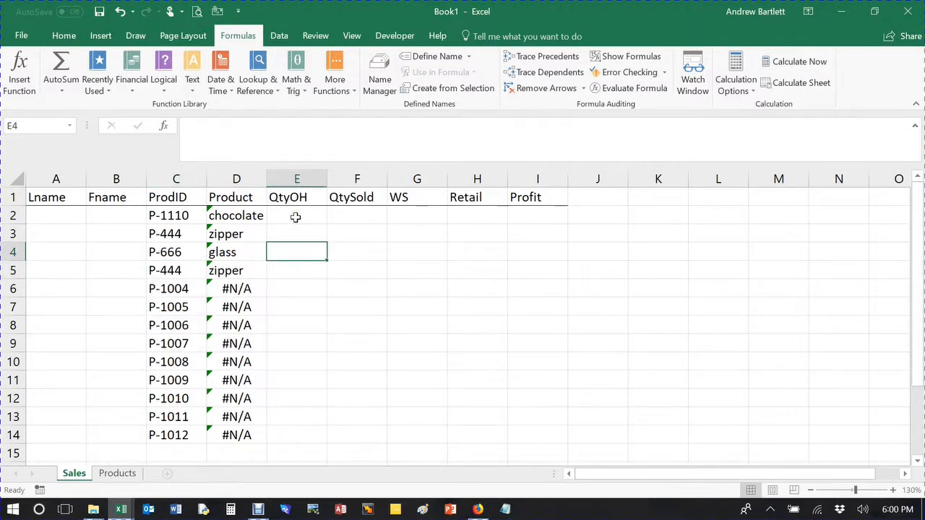
pyautogui.click(294, 217)
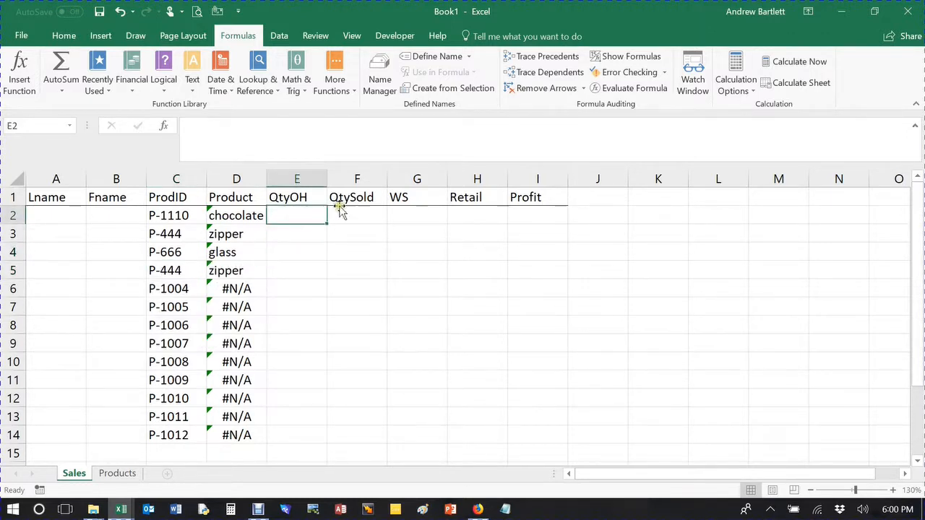
pyautogui.click(237, 216)
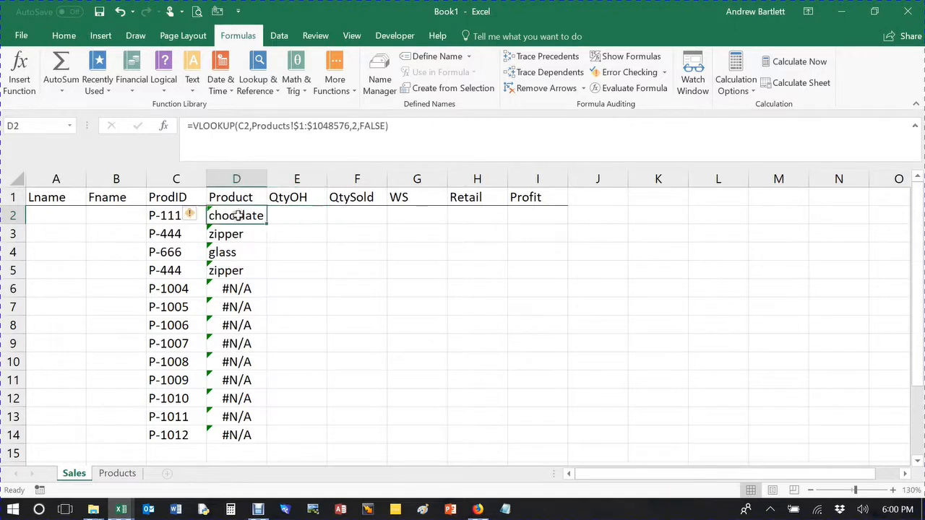
pyautogui.hotkey('ctrl', 'c')
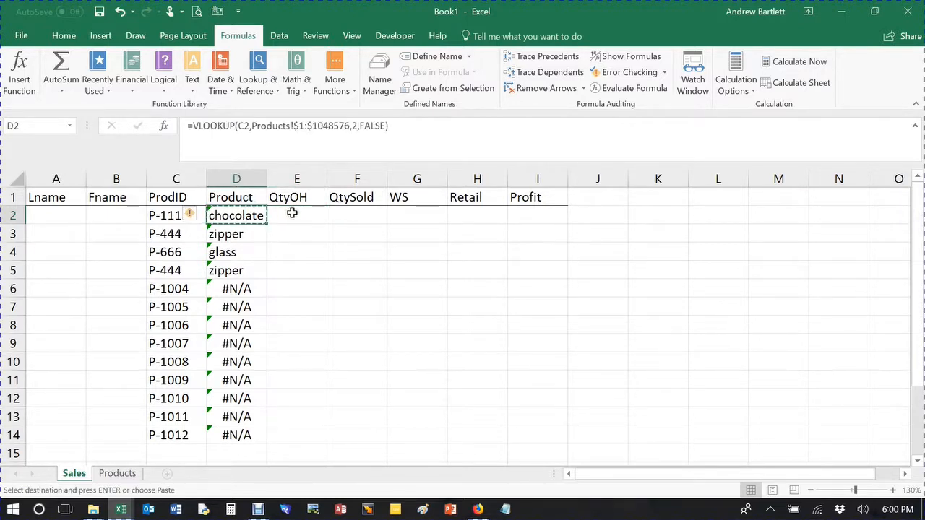
pyautogui.click(295, 216)
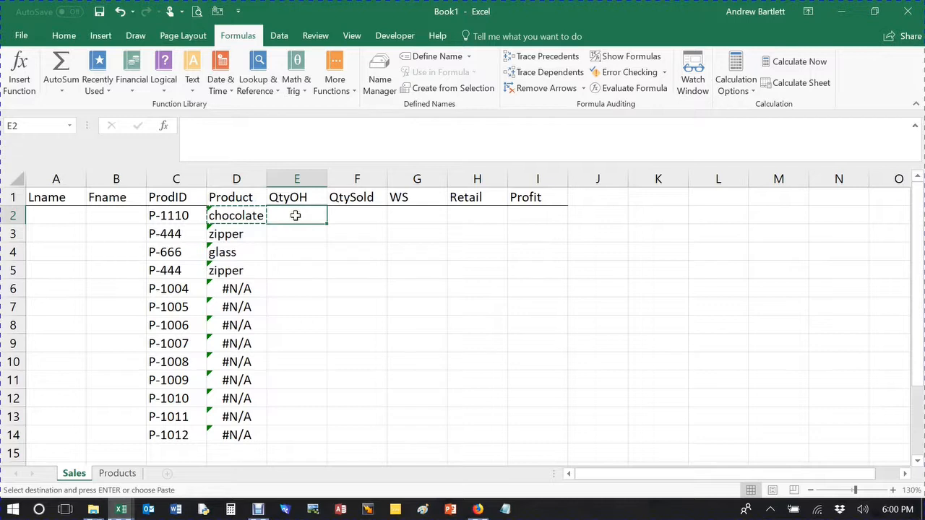
pyautogui.hotkey('ctrl', 'v')
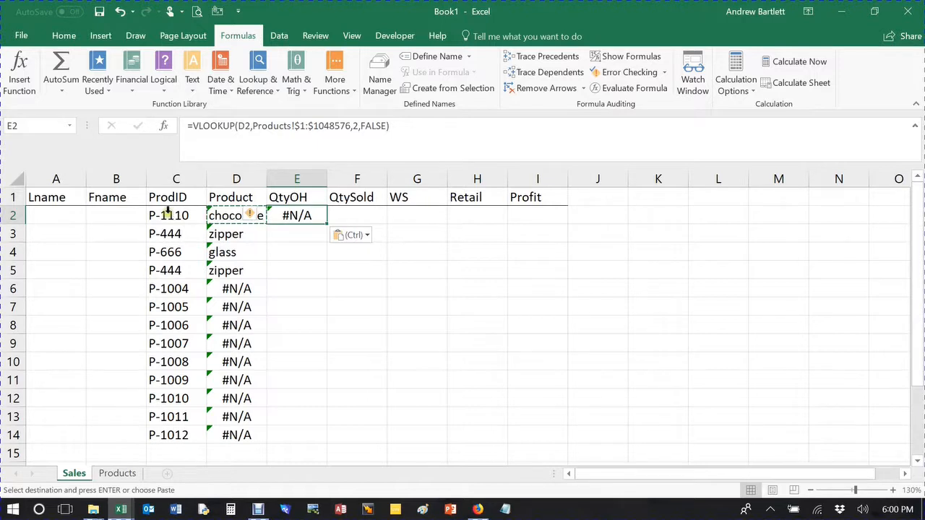
# Change the lookup value of the VLOOKUP in E2 to C2.
pyautogui.click(243, 126)
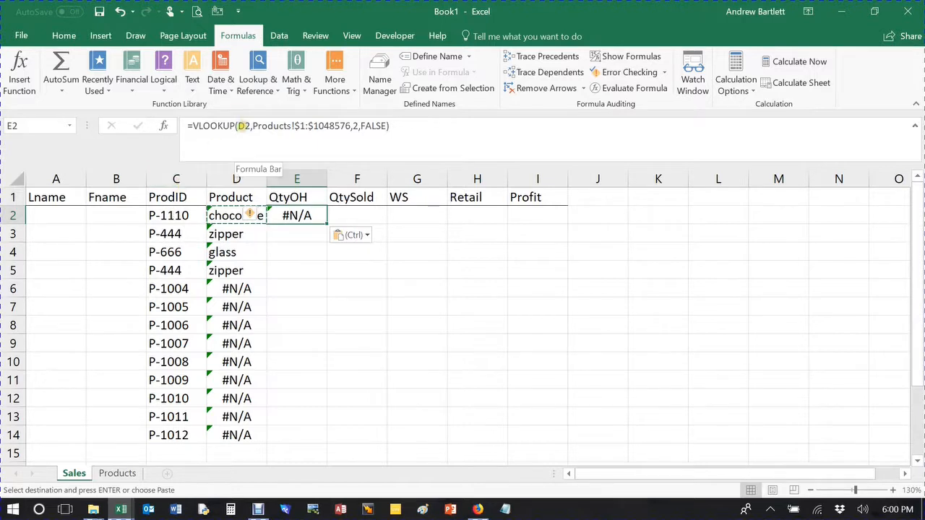
pyautogui.press('BackSpace')
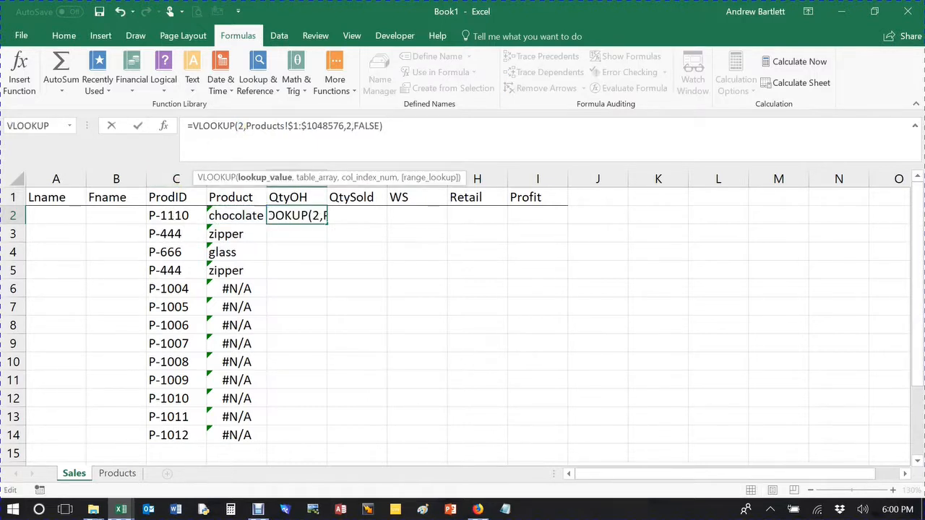
pyautogui.write('C')
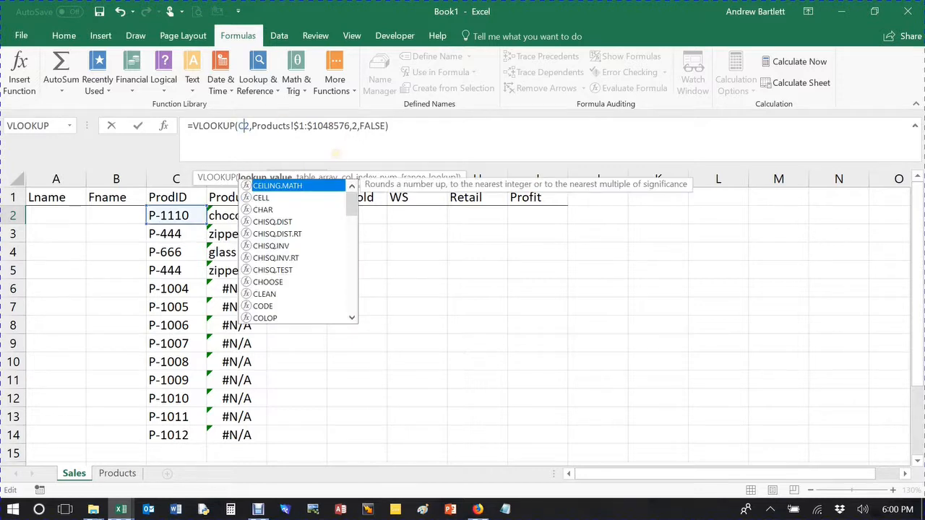
pyautogui.press('Return')
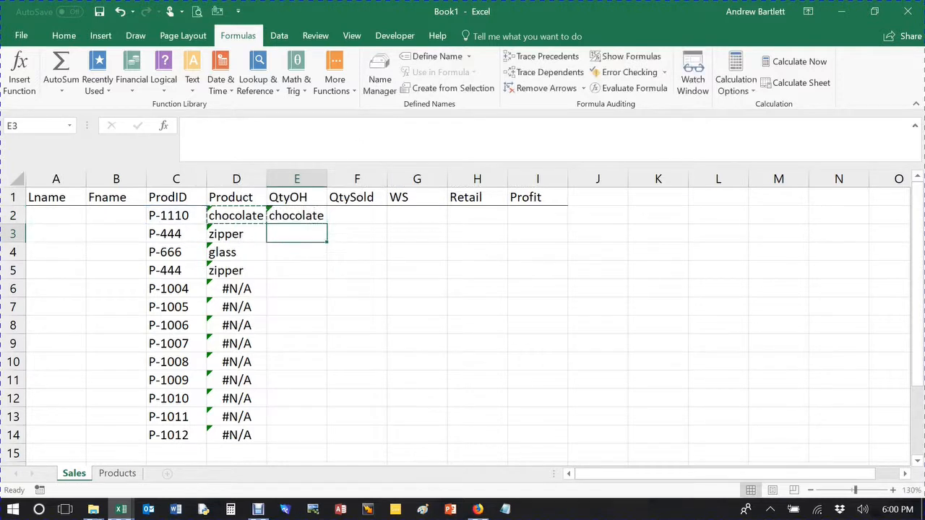
# Check the column order on the Products sheet, set the column index in E2's VLOOKUP to 4, and fill it down through E14.
pyautogui.click(305, 215)
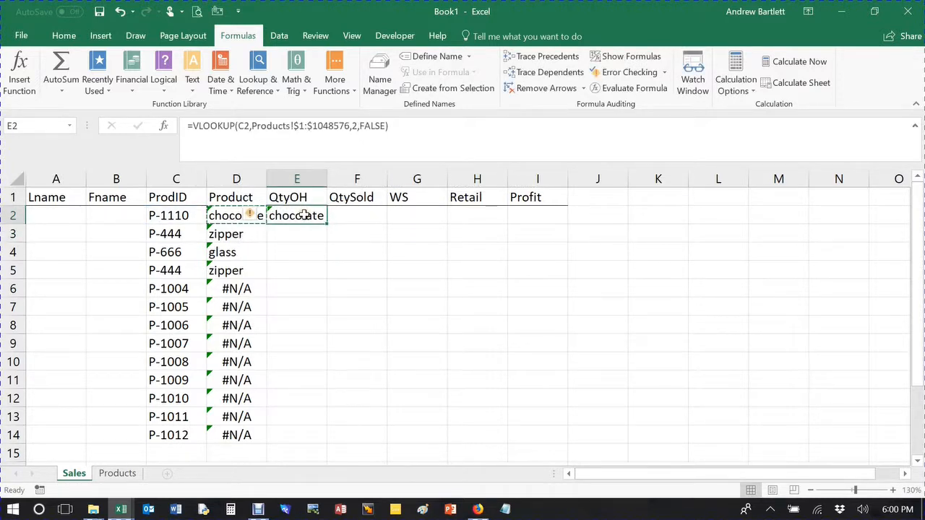
pyautogui.click(333, 268)
pyautogui.click(115, 473)
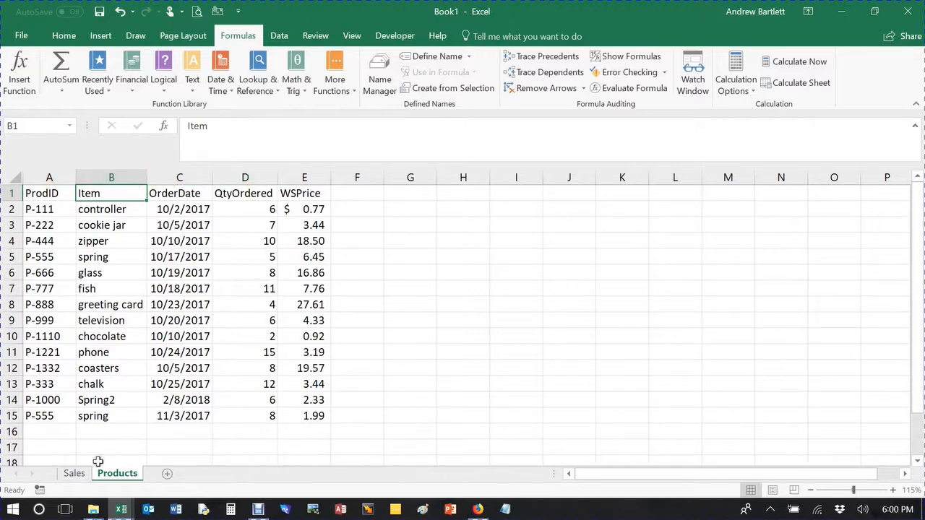
pyautogui.click(73, 473)
pyautogui.click(296, 215)
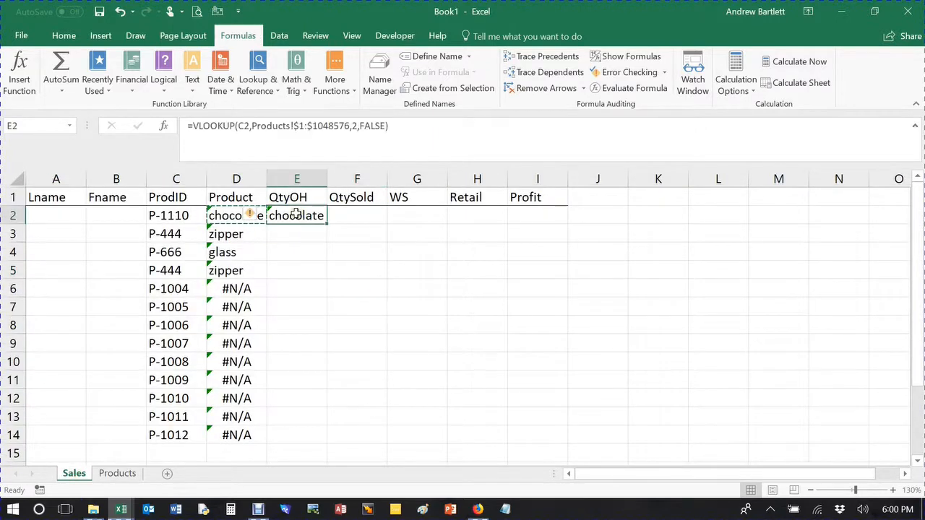
pyautogui.click(352, 125)
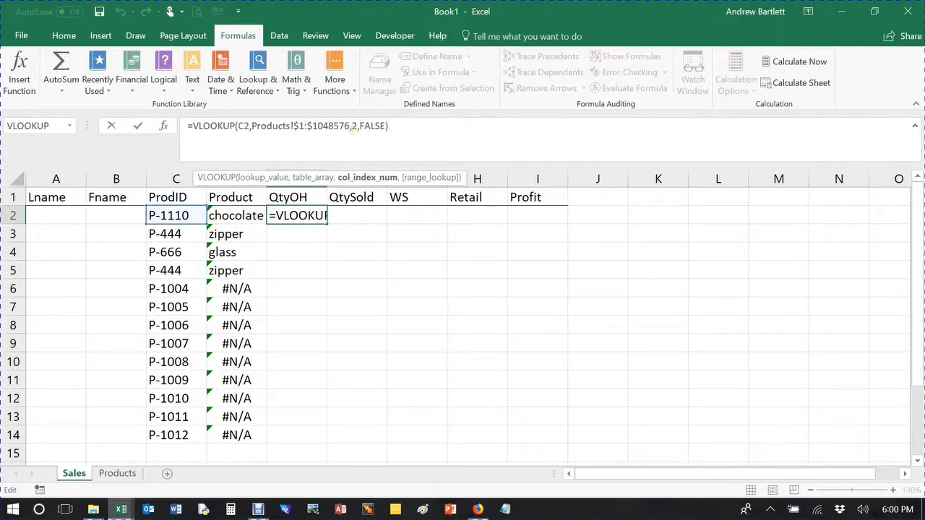
pyautogui.press('Delete')
pyautogui.write('4')
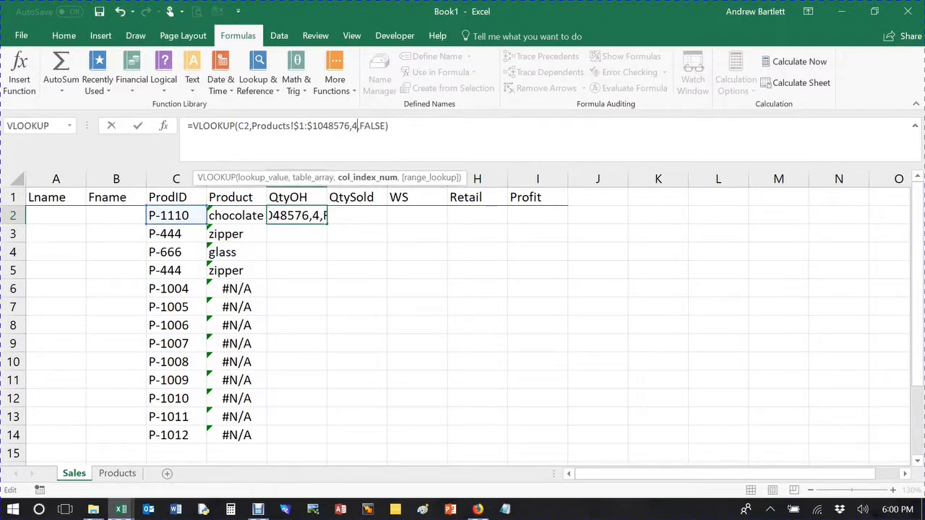
pyautogui.press('Return')
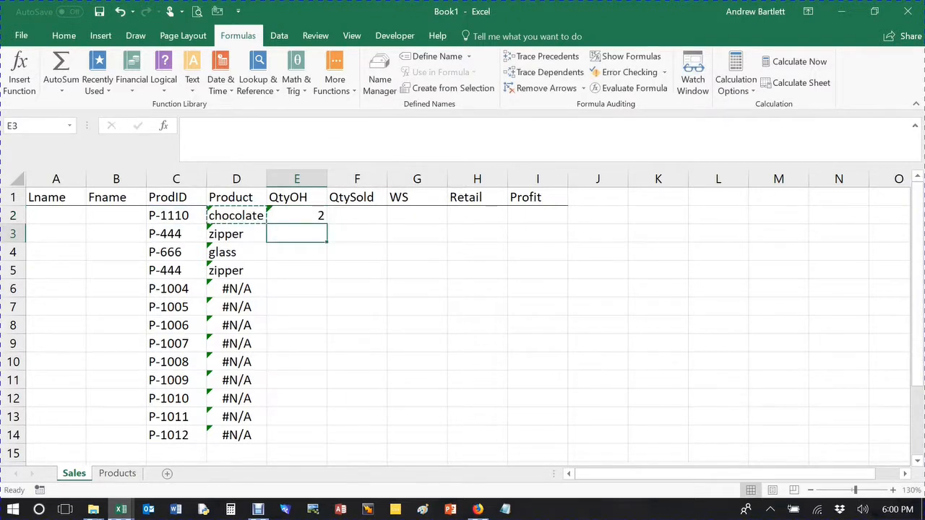
pyautogui.click(319, 216)
pyautogui.doubleClick(326, 226)
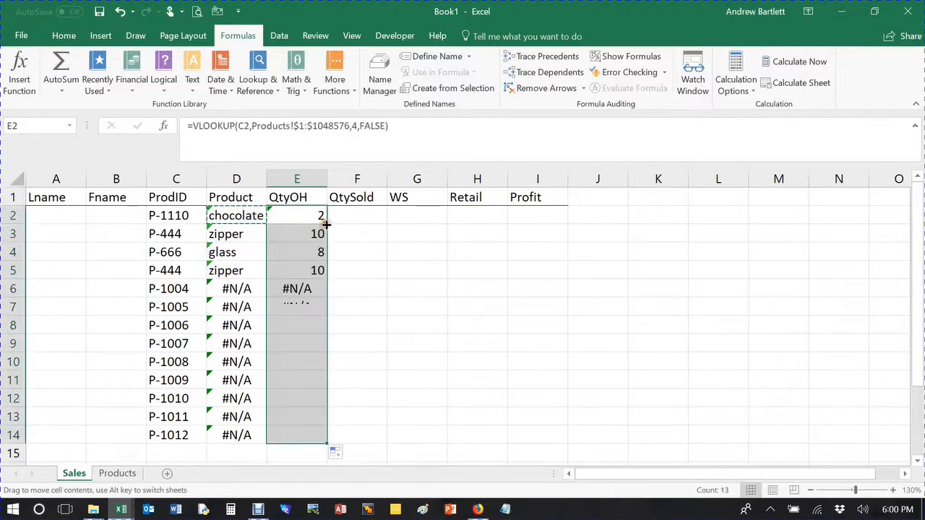
# Copy the VLOOKUP formula from D2 into the WS cell G2 and change its lookup value to C2.
pyautogui.click(360, 216)
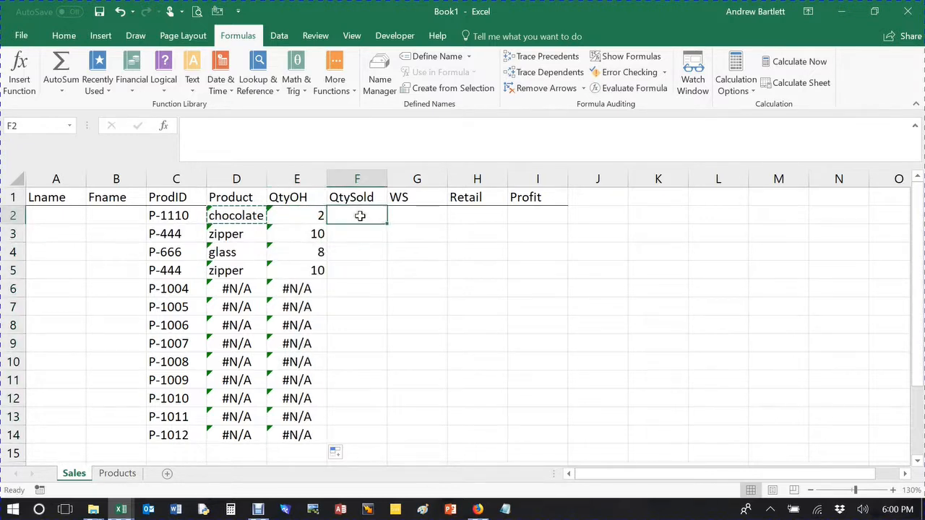
pyautogui.click(413, 214)
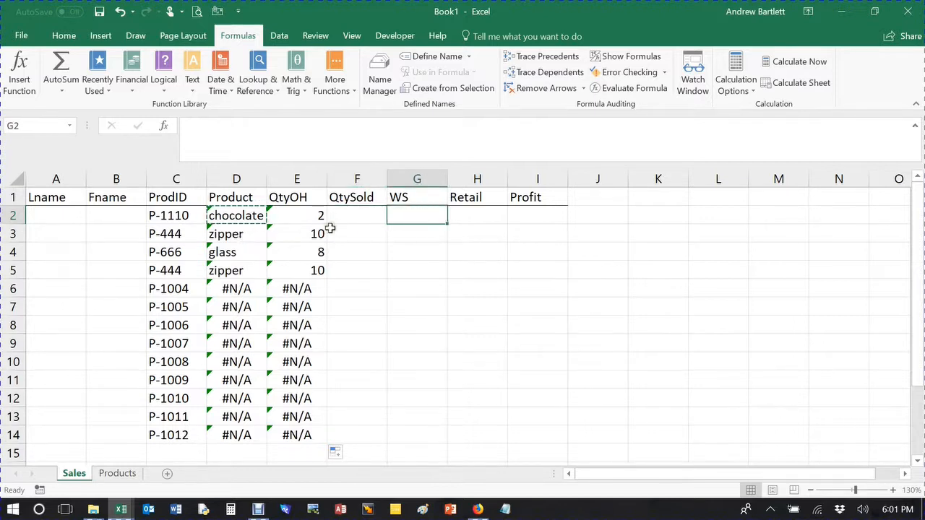
pyautogui.write('=VLOOKUP(F2,Products!$1:$1048576,2,FALSE)')
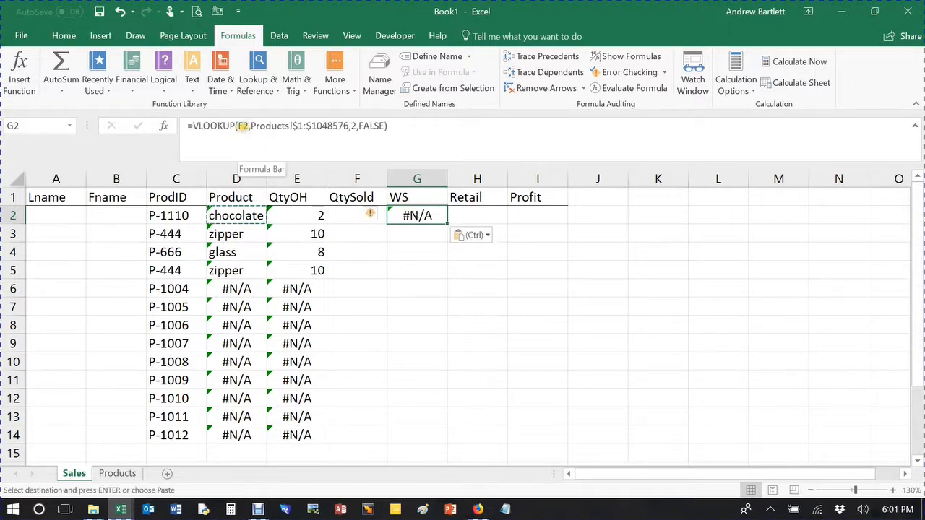
pyautogui.click(243, 125)
pyautogui.press('BackSpace')
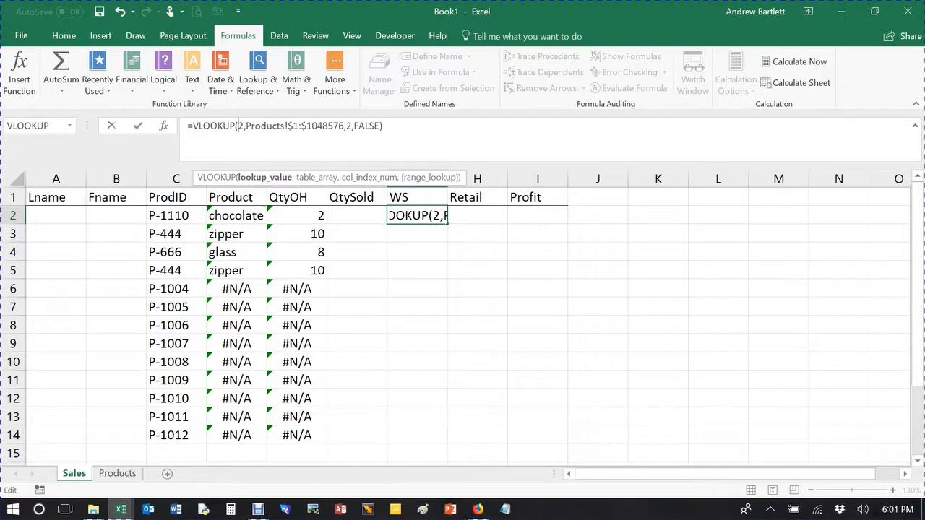
pyautogui.write('C')
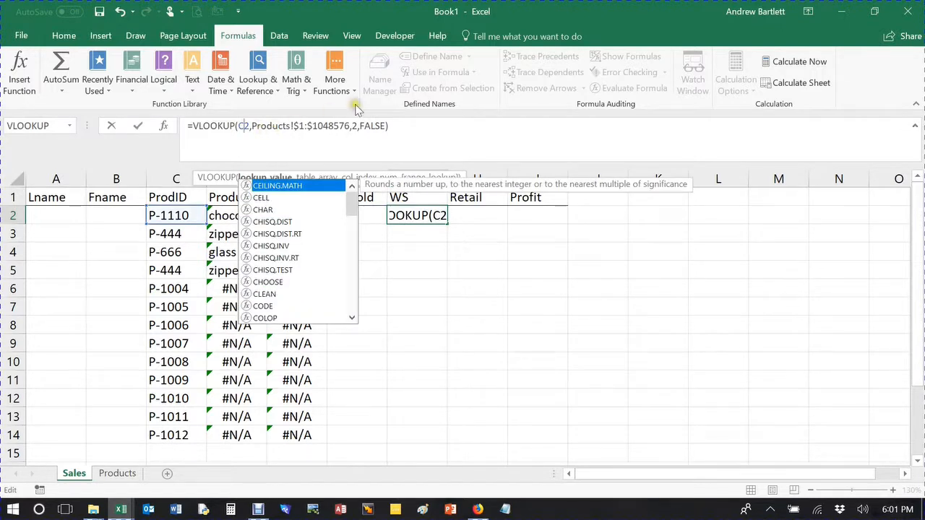
pyautogui.click(353, 126)
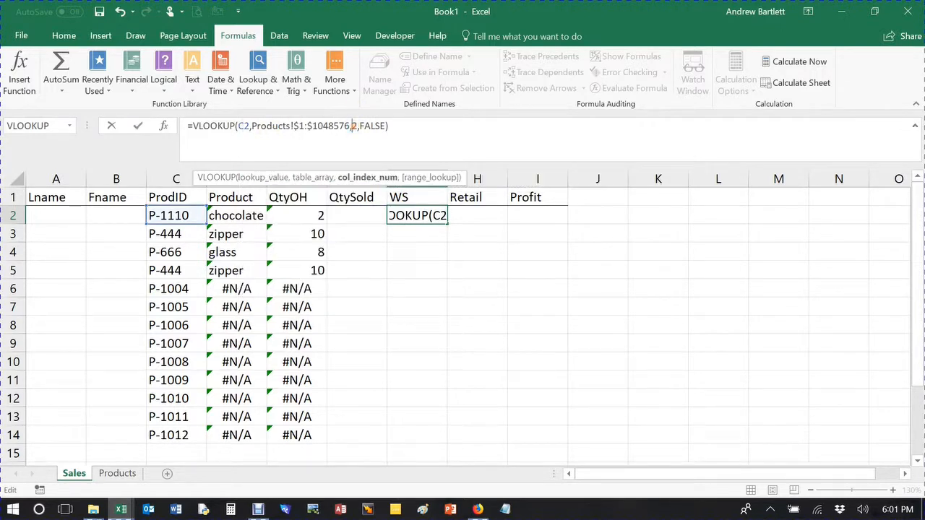
pyautogui.press('Return')
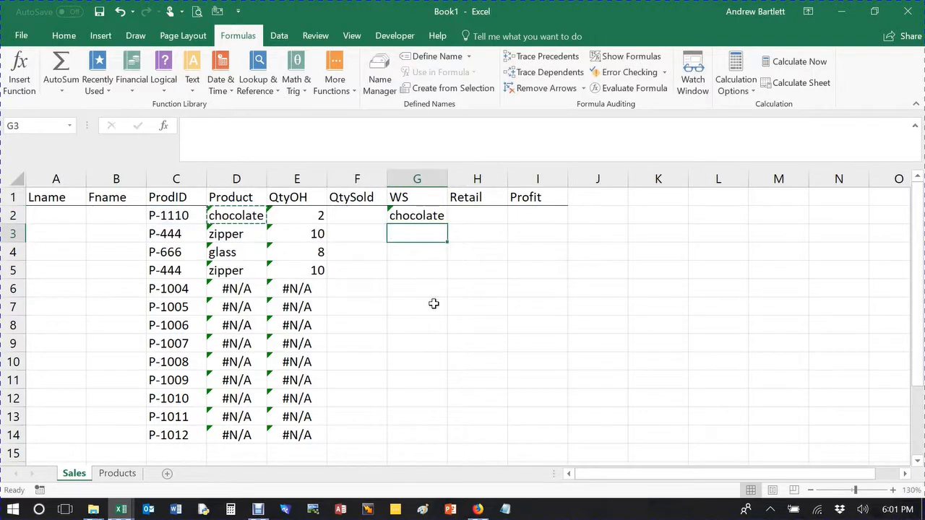
# Check the WSPrice column's position on the Products sheet and set the column index in G2's VLOOKUP to 5.
pyautogui.click(118, 473)
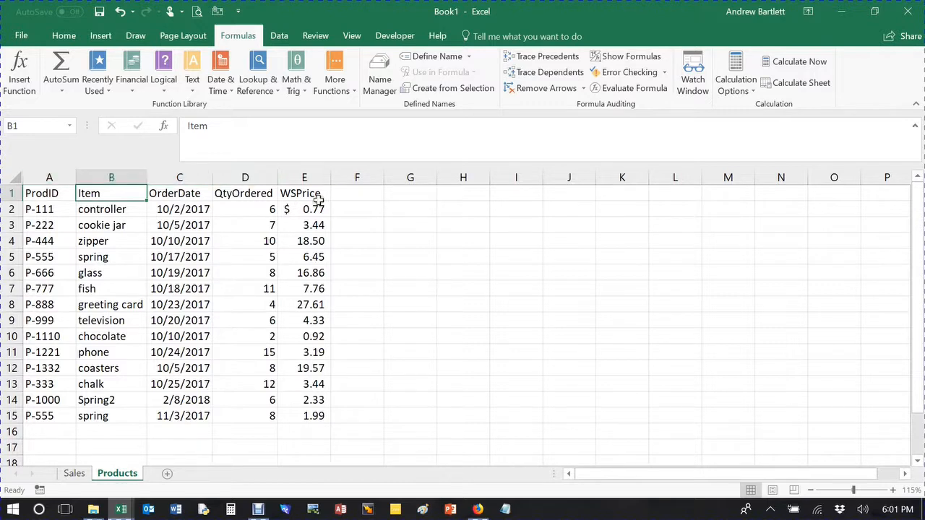
pyautogui.click(74, 473)
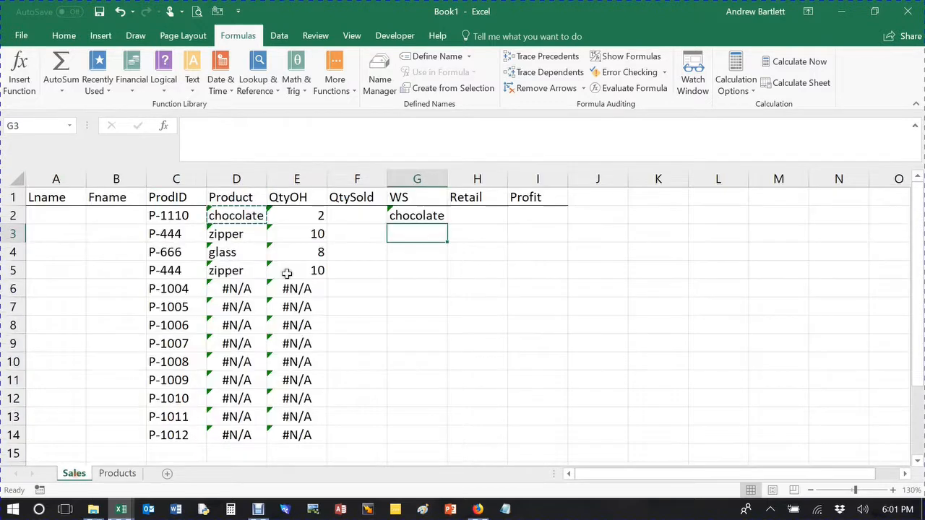
pyautogui.click(412, 215)
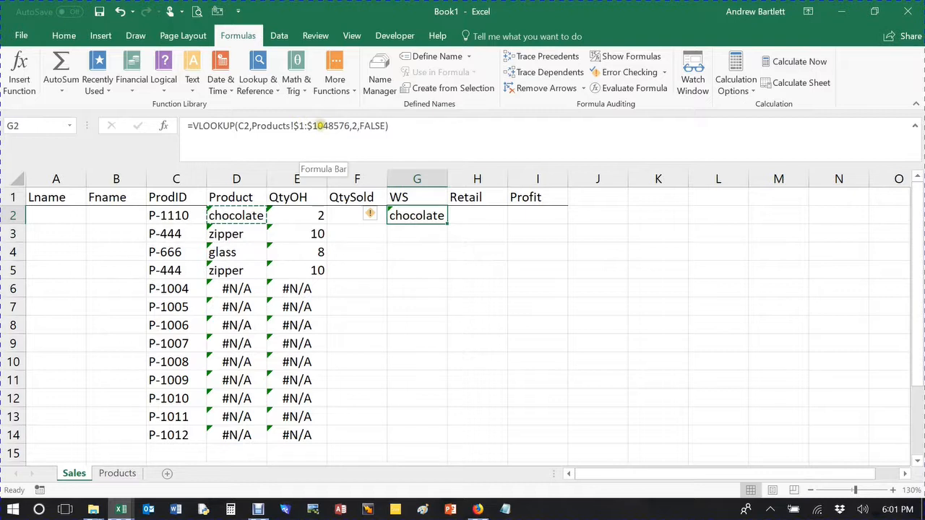
pyautogui.click(352, 126)
pyautogui.press('BackSpace')
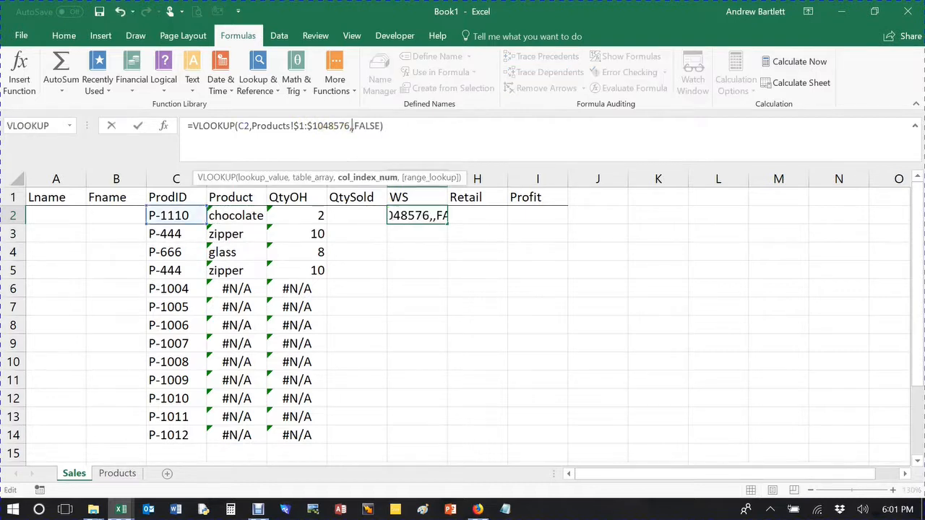
pyautogui.write('5')
pyautogui.press('Return')
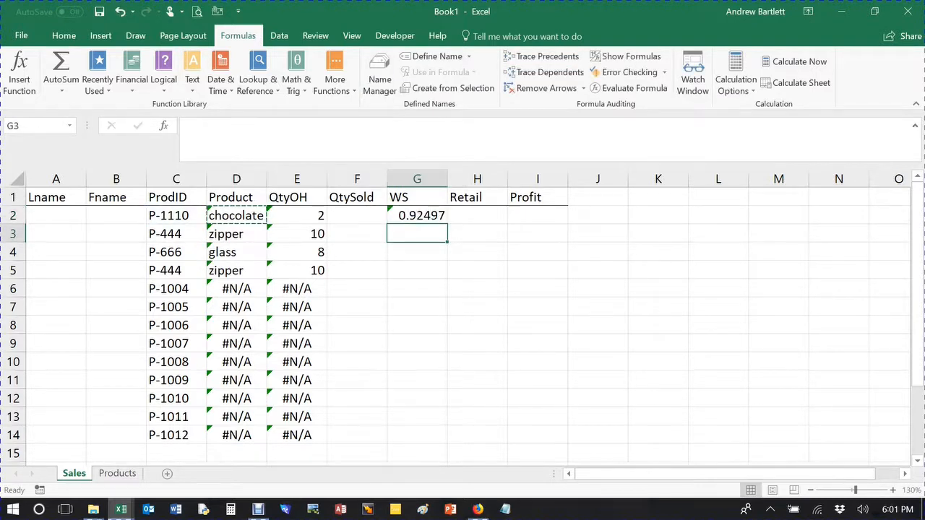
# Format the WS column G as Currency.
pyautogui.click(419, 179)
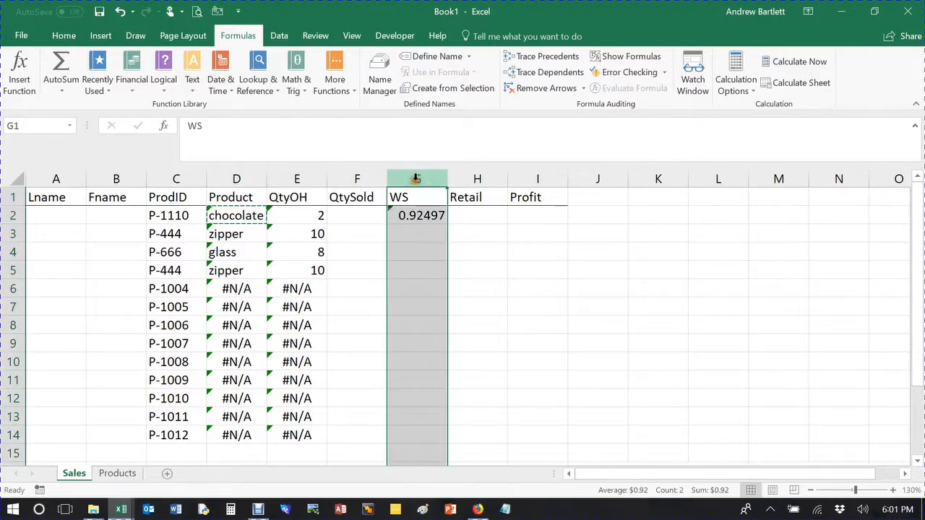
pyautogui.click(71, 35)
pyautogui.click(491, 62)
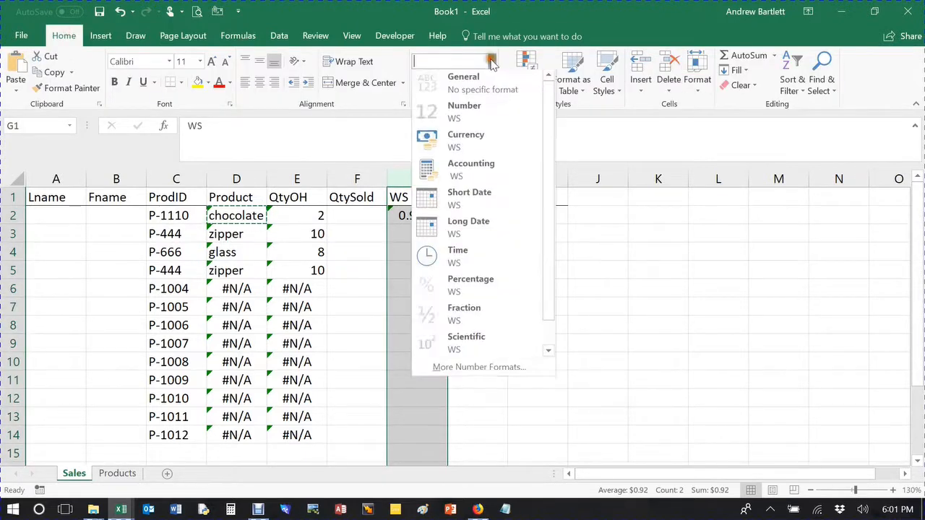
pyautogui.click(475, 137)
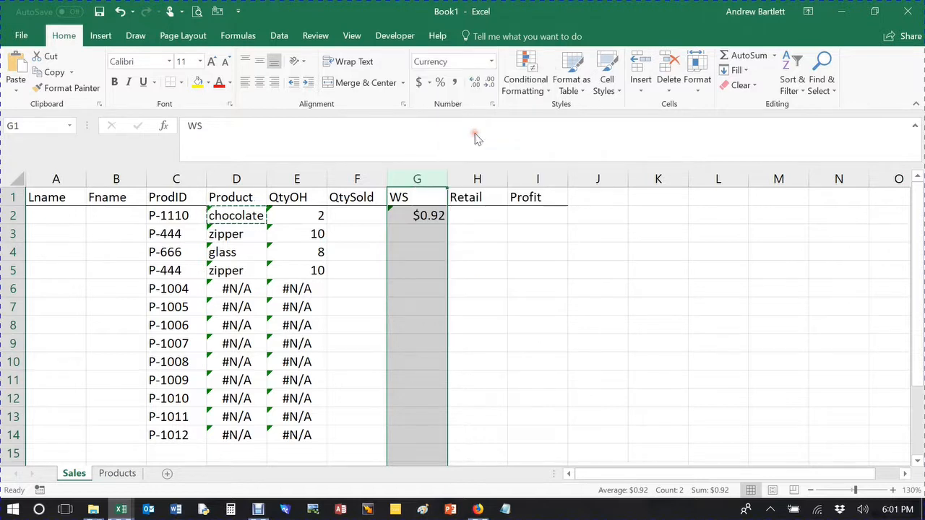
pyautogui.click(470, 250)
# Apply the Currency number format to the Retail column H and the Profit column I.
pyautogui.click(476, 179)
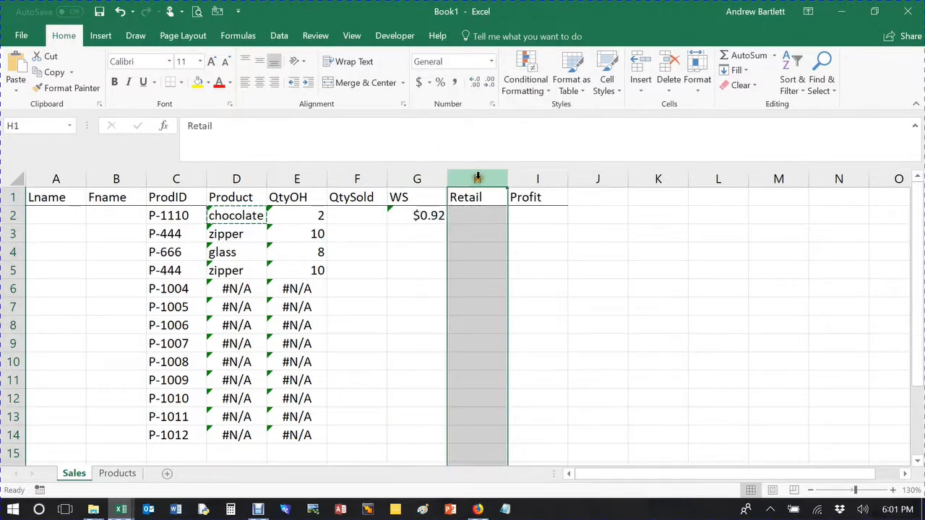
pyautogui.click(491, 64)
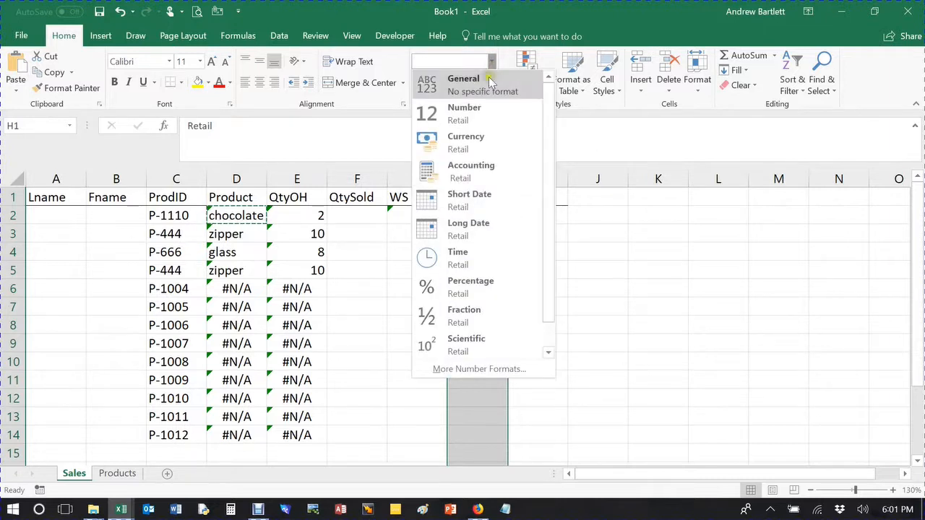
pyautogui.click(476, 144)
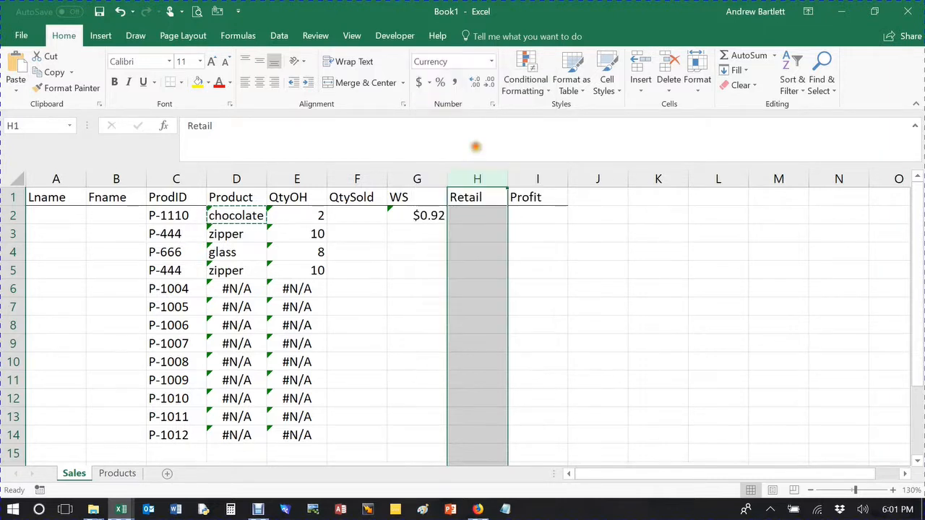
pyautogui.click(537, 179)
pyautogui.click(491, 61)
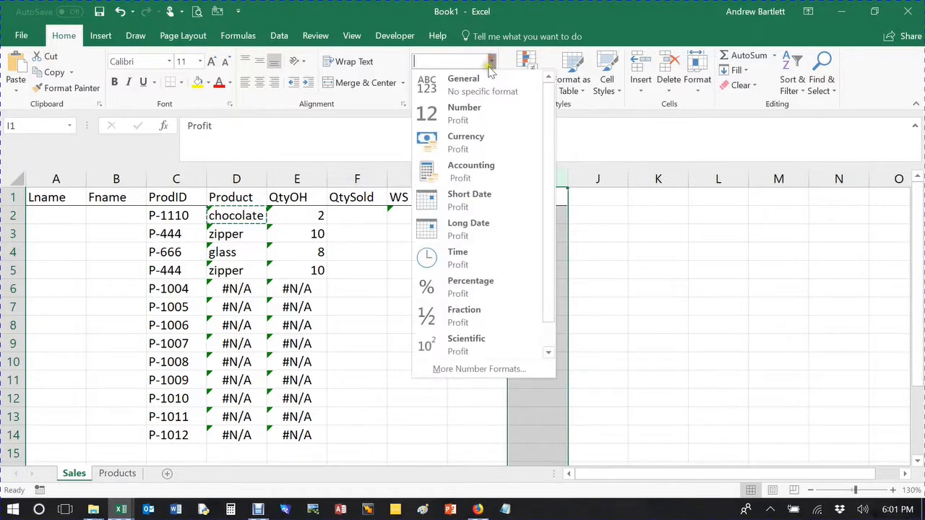
pyautogui.click(458, 145)
pyautogui.click(615, 234)
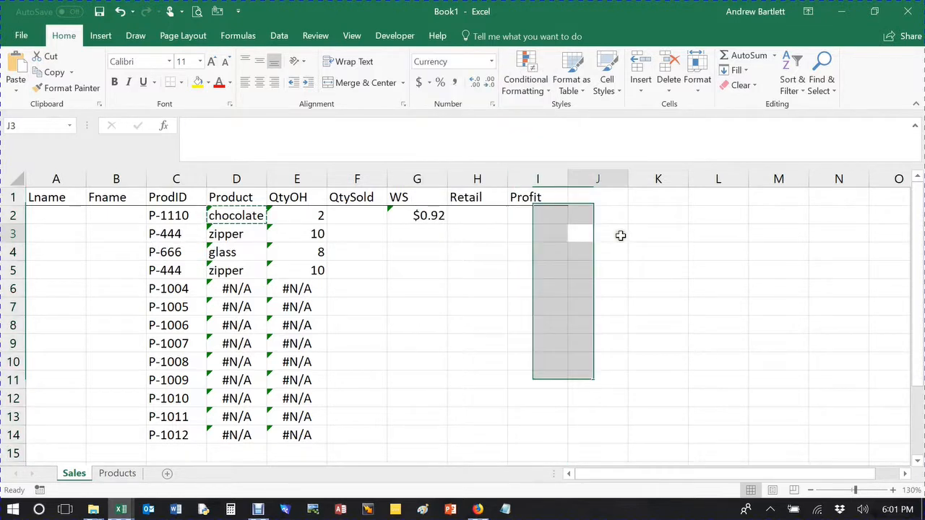
# Enter the first customer's name in the Lname and Fname cells A2 and B2.
pyautogui.click(52, 210)
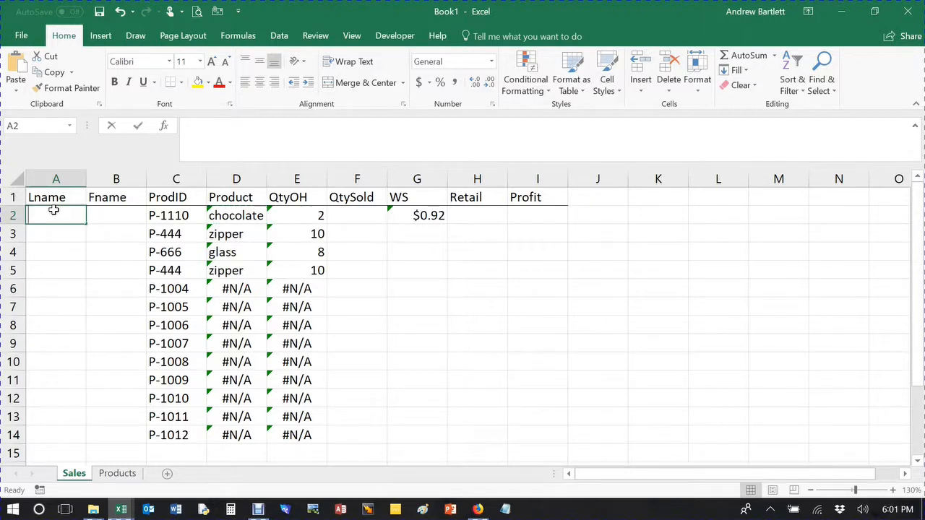
pyautogui.write('Joe')
pyautogui.press('Tab')
pyautogui.write('B')
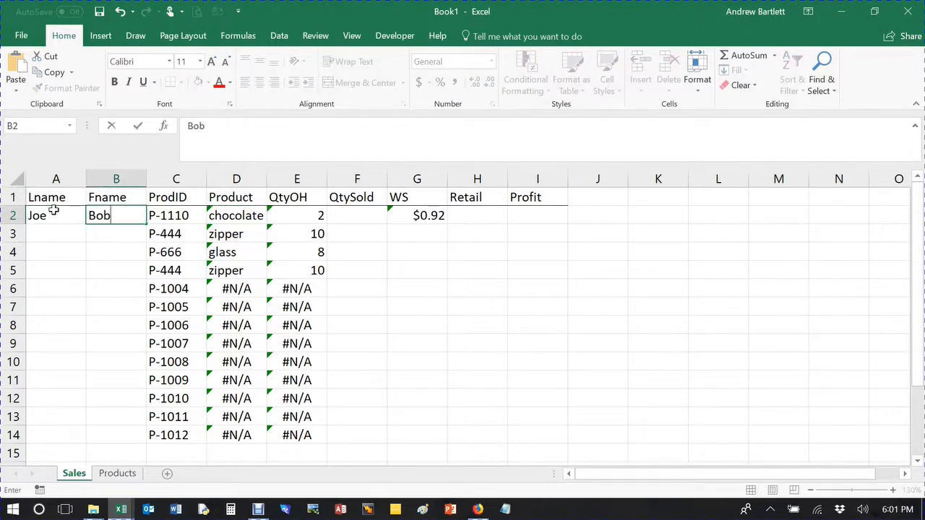
# Enter a QtySold of 1 in F2 and a Retail price of 3.50 in H2.
pyautogui.click(352, 216)
pyautogui.write('1')
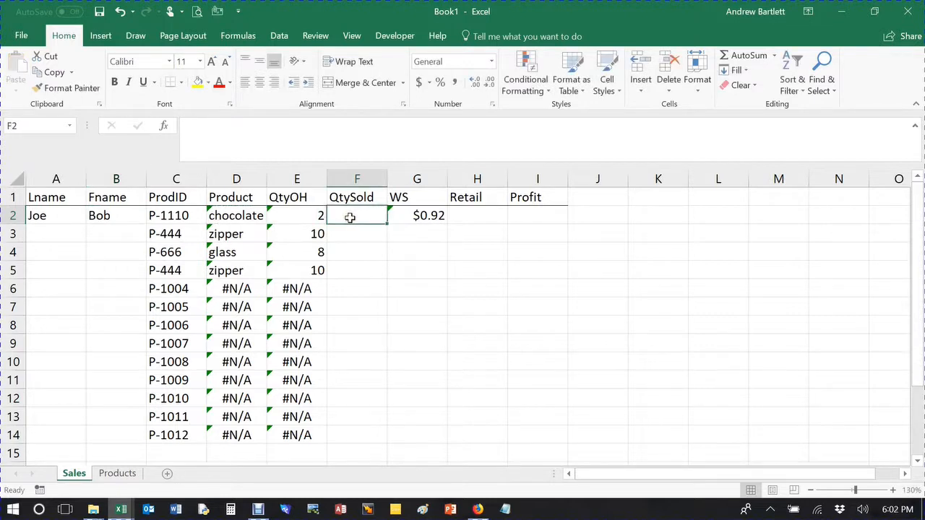
pyautogui.click(468, 212)
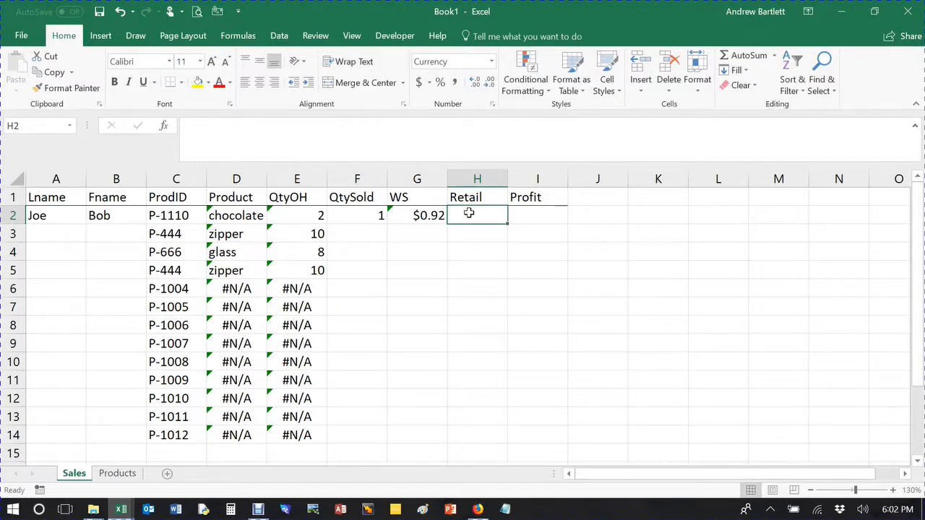
pyautogui.write('3.')
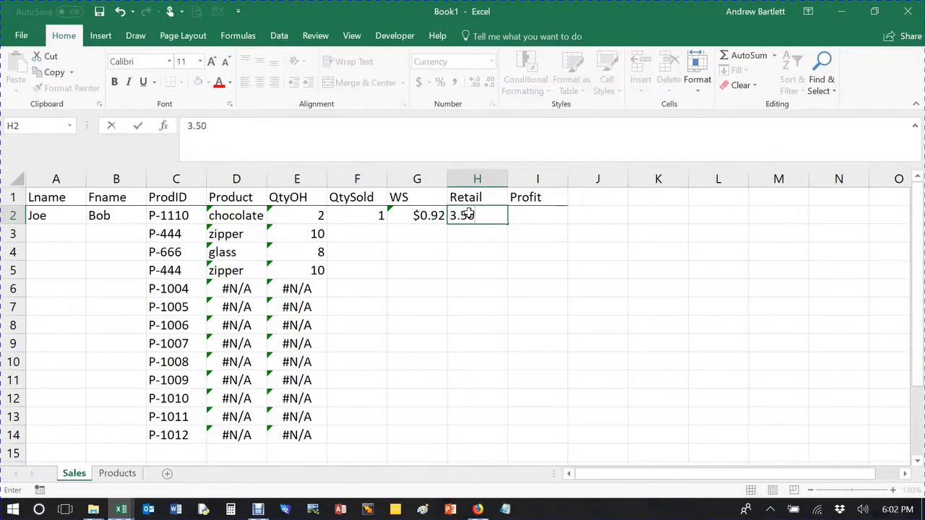
pyautogui.write('50')
pyautogui.press('Tab')
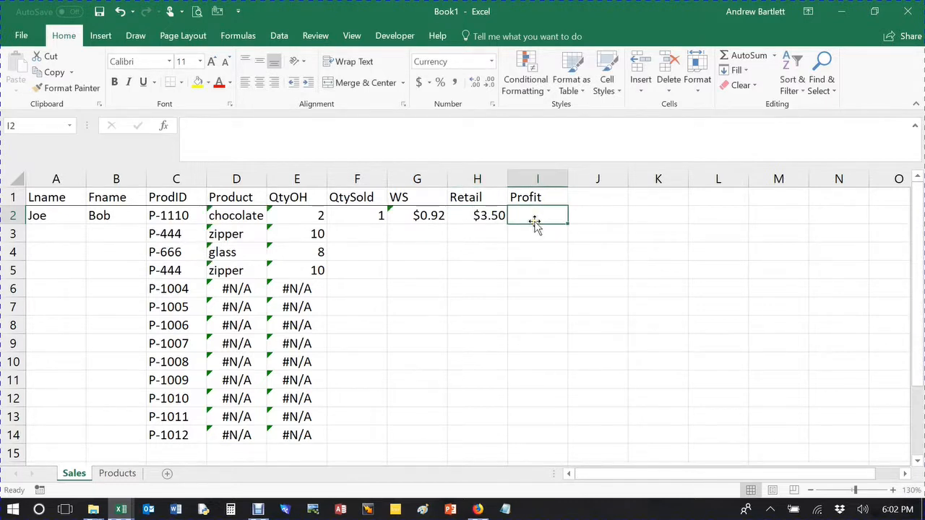
# Enter the formula =(H2-G2)*F2 in the Profit cell I2.
pyautogui.write('=')
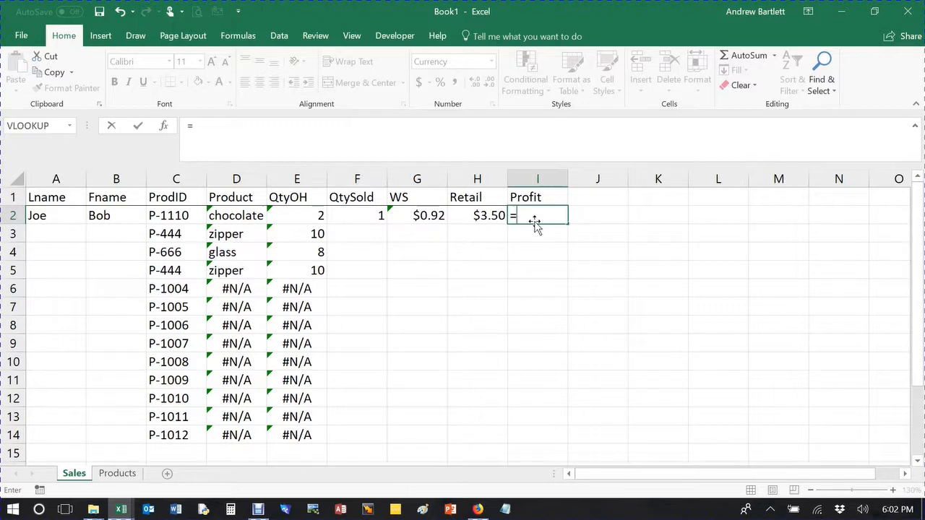
pyautogui.write('(')
pyautogui.click(474, 215)
pyautogui.write('-')
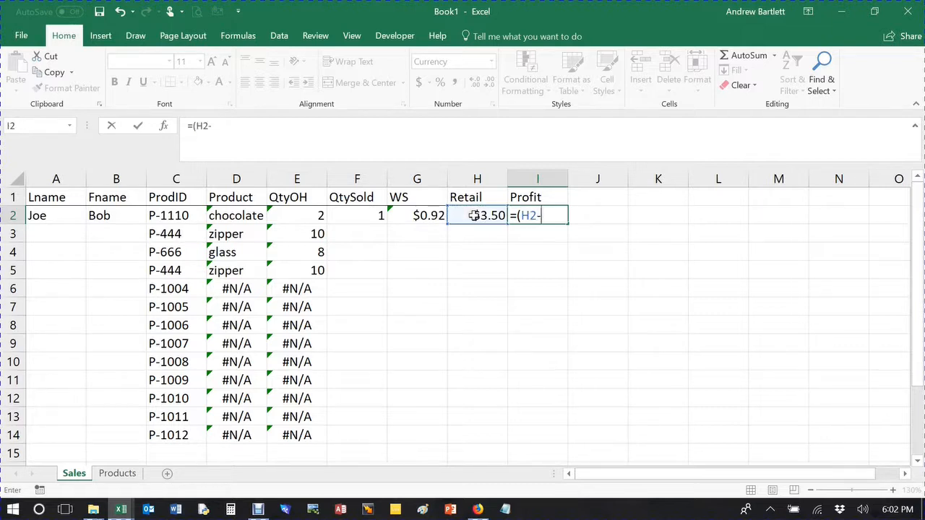
pyautogui.click(411, 215)
pyautogui.write(')*')
pyautogui.click(376, 211)
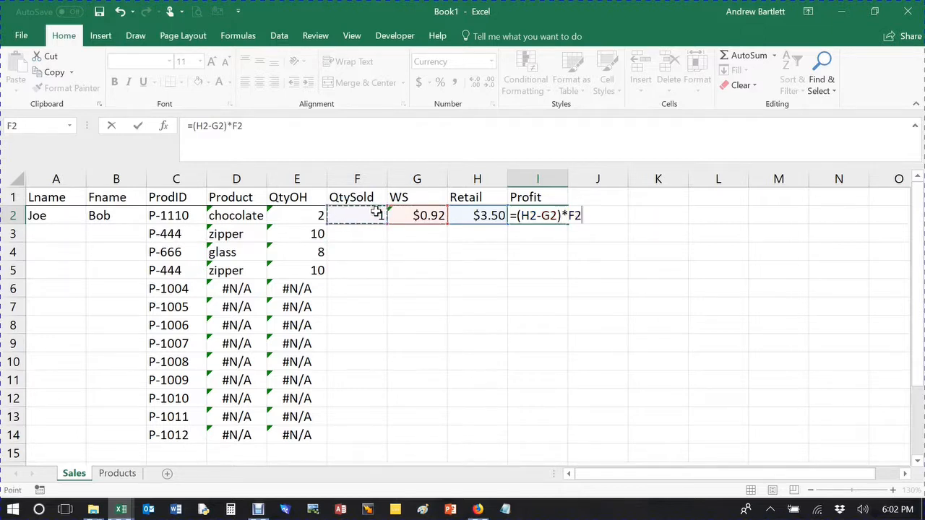
pyautogui.press('Return')
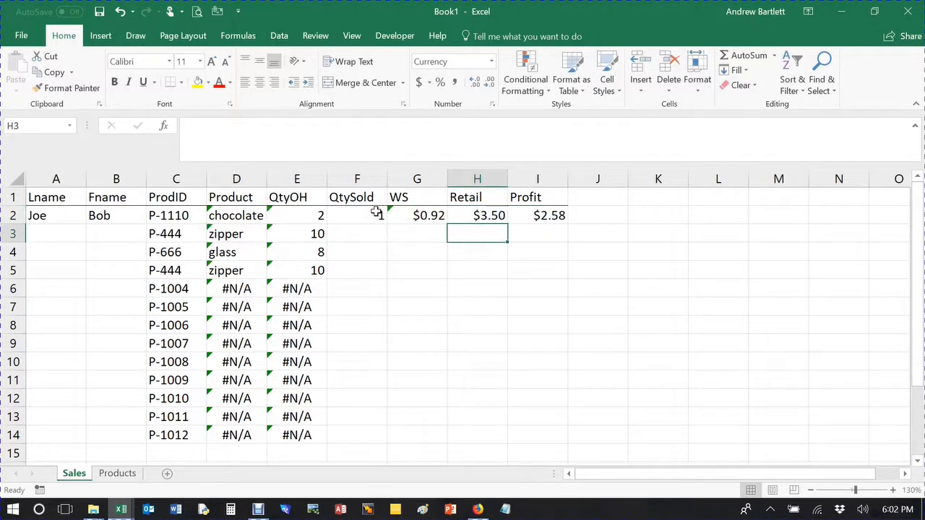
# Fill the Profit formula from I2 down through I14.
pyautogui.click(539, 213)
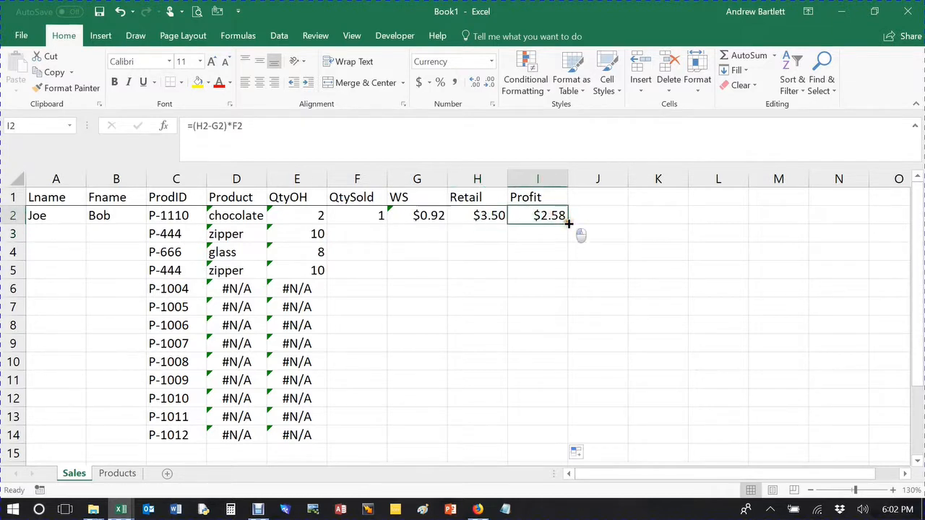
pyautogui.doubleClick(569, 224)
pyautogui.click(613, 264)
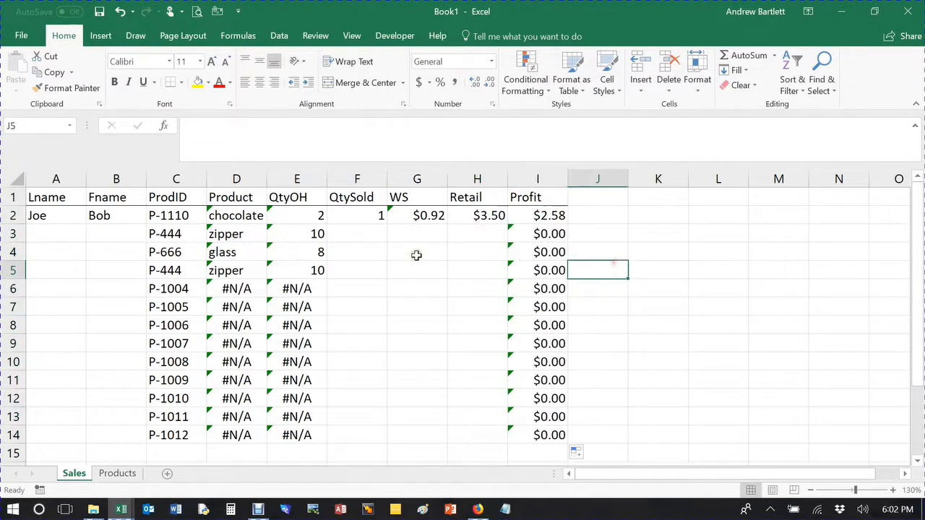
# Enter the second customer's name in A3 and B3, and a QtySold of 5 in F3.
pyautogui.click(44, 230)
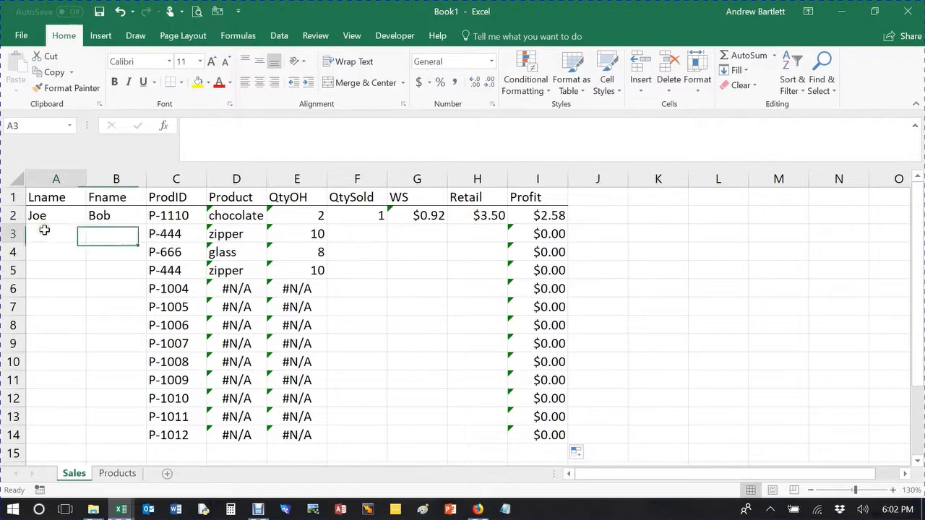
pyautogui.write('S')
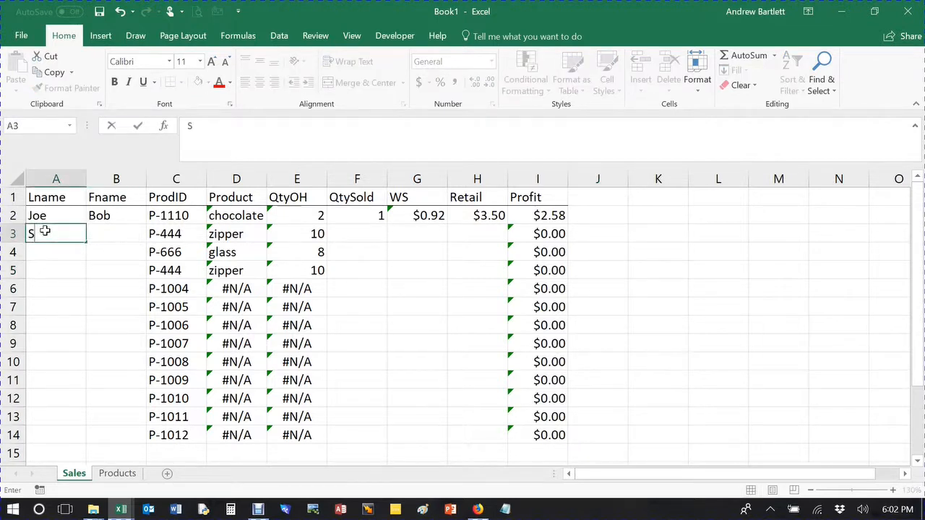
pyautogui.write('Jane')
pyautogui.press('Tab')
pyautogui.write('Doe')
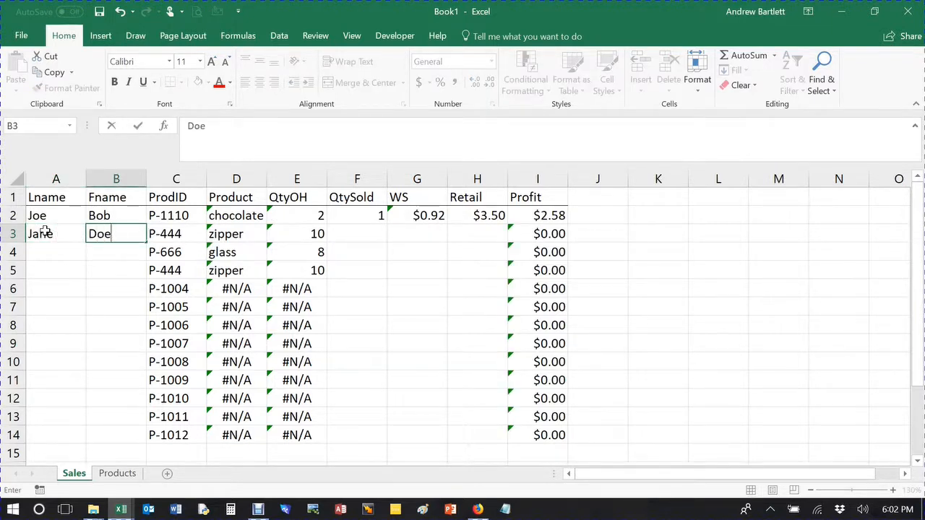
pyautogui.click(362, 234)
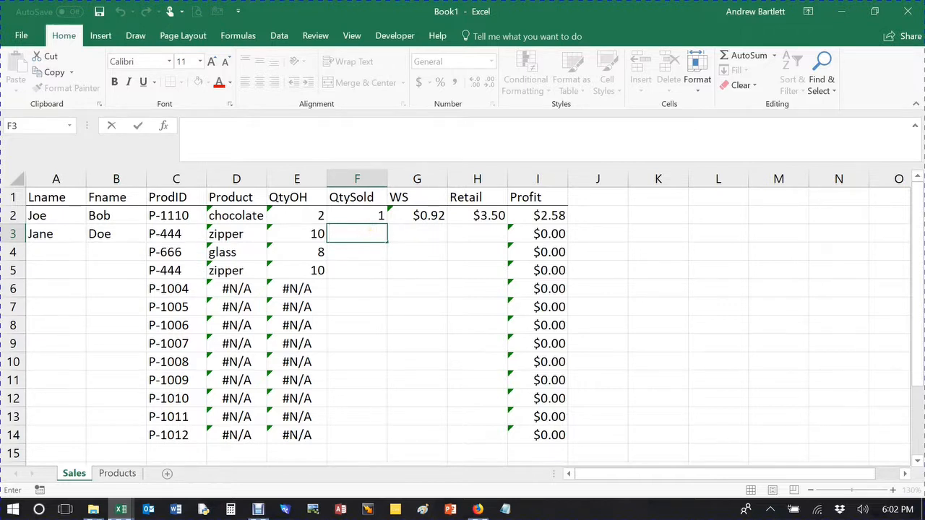
pyautogui.write('5')
# Fill the WS lookup formula from G2 down through G14.
pyautogui.click(420, 236)
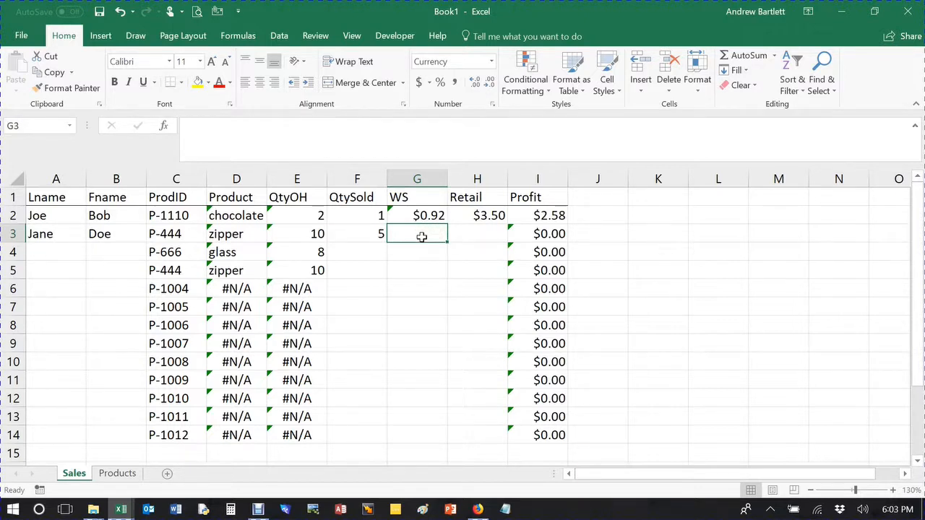
pyautogui.click(419, 216)
pyautogui.doubleClick(447, 224)
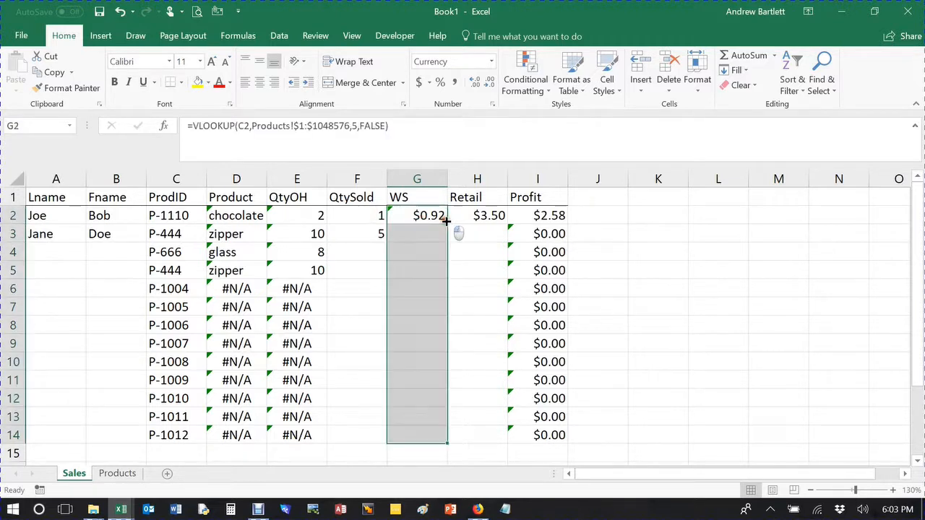
# Enter a Retail price of 32.58 in H3 for the second sale.
pyautogui.click(466, 234)
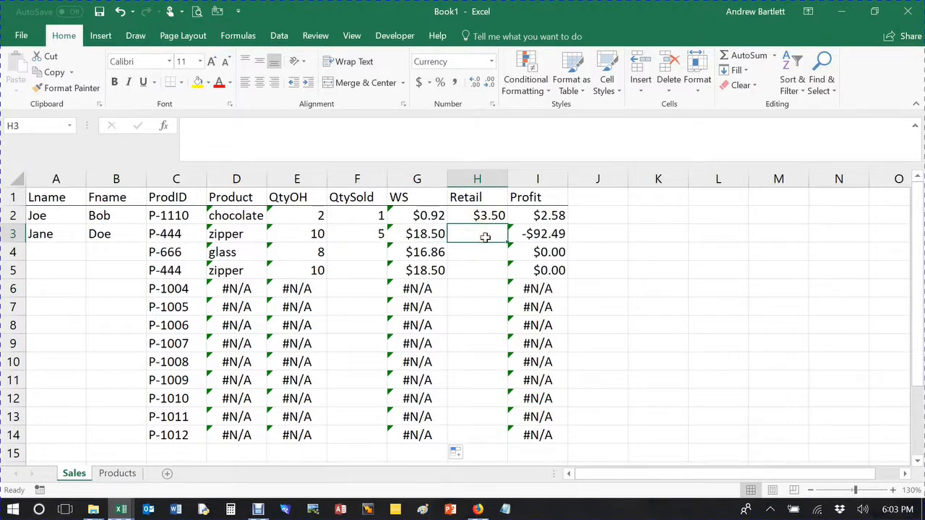
pyautogui.write('32.58')
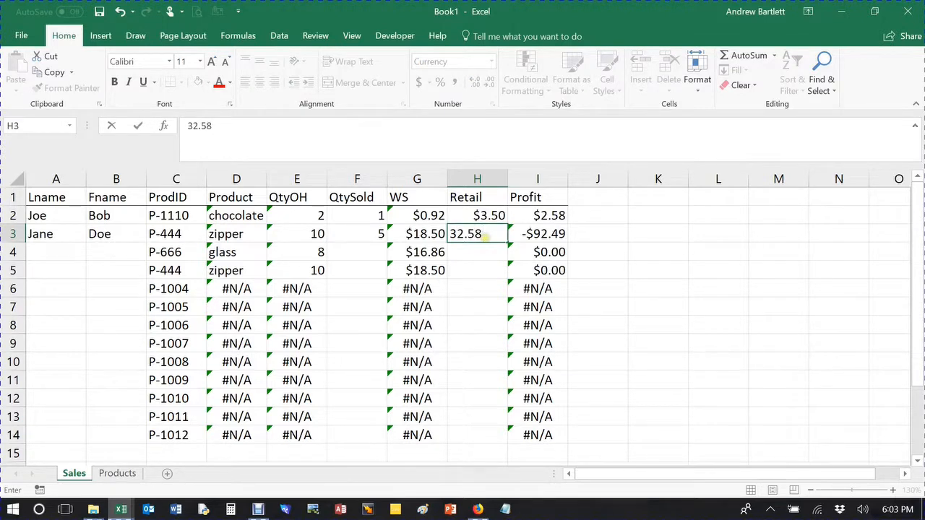
pyautogui.press('Tab')
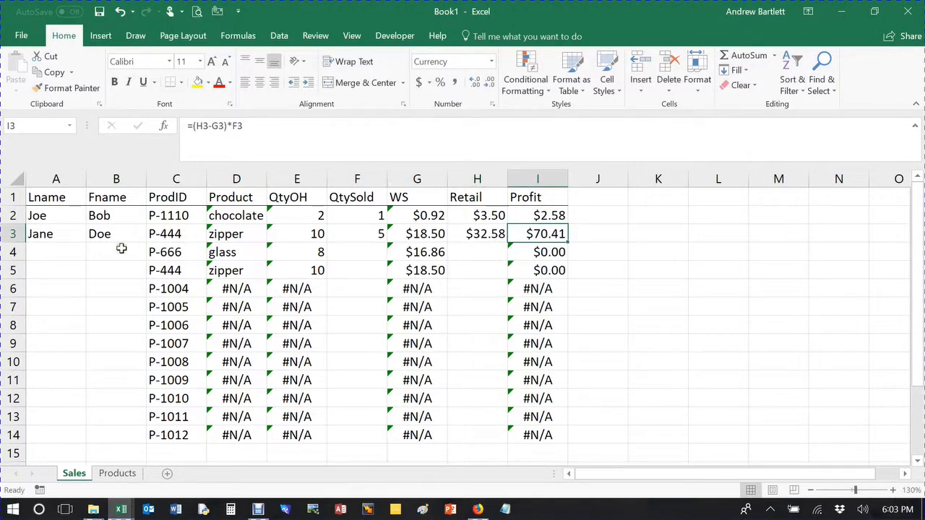
pyautogui.click(114, 302)
pyautogui.click(118, 288)
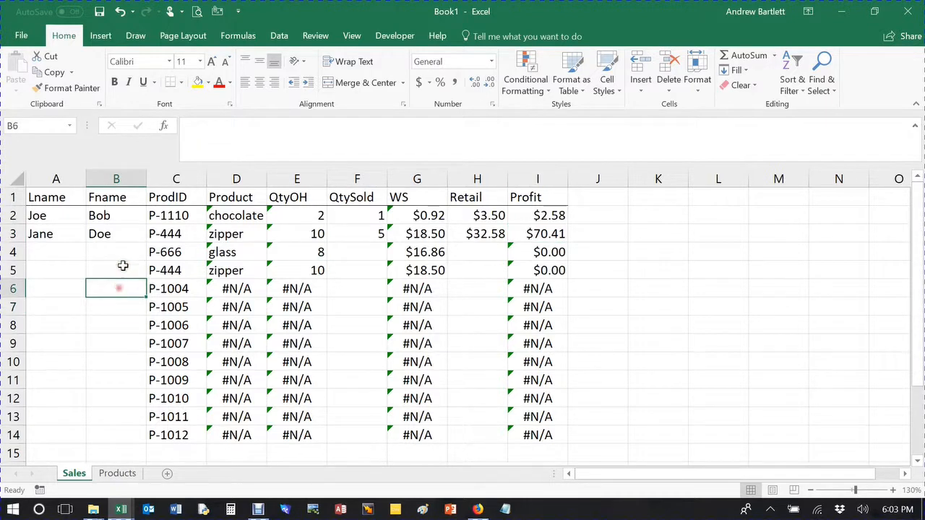
pyautogui.click(126, 235)
pyautogui.click(169, 218)
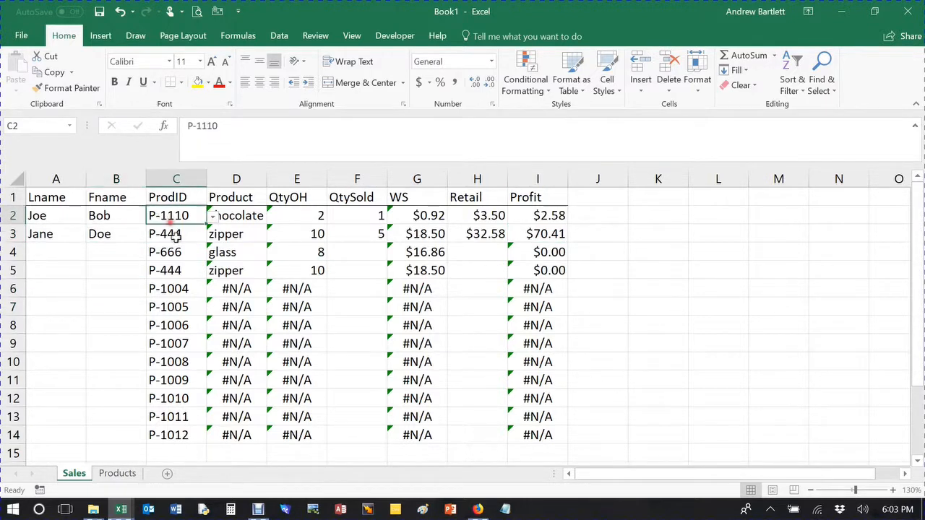
# Choose ProdID P-444 in C7 and P-222 in C6 from the cells' validation lists.
pyautogui.click(179, 304)
pyautogui.click(213, 307)
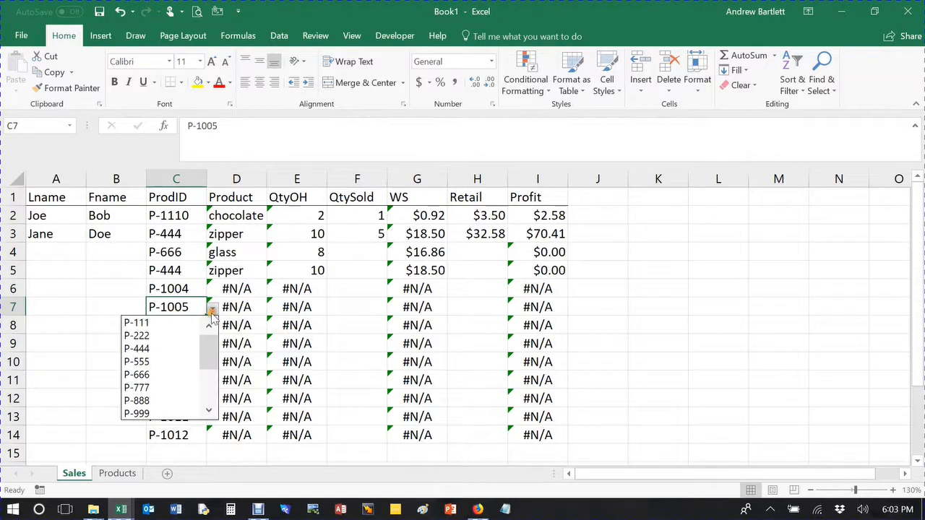
pyautogui.click(167, 350)
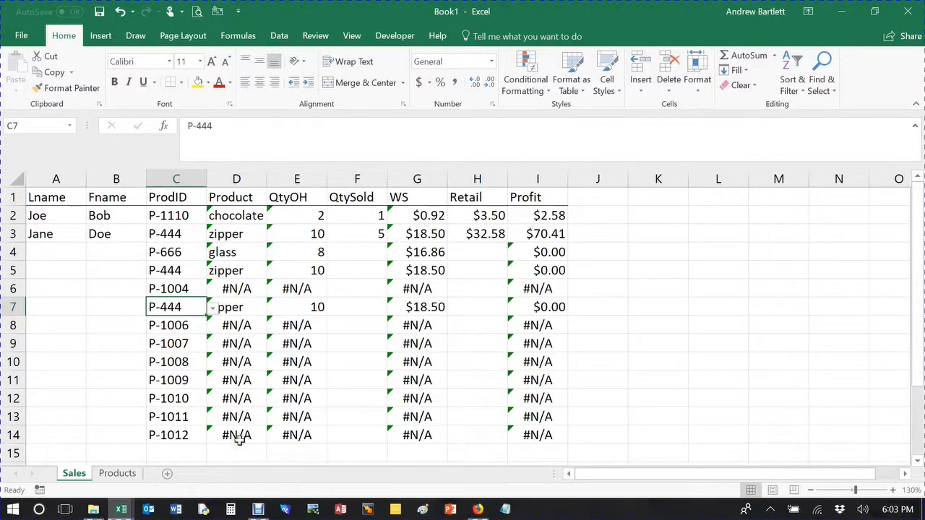
pyautogui.click(175, 288)
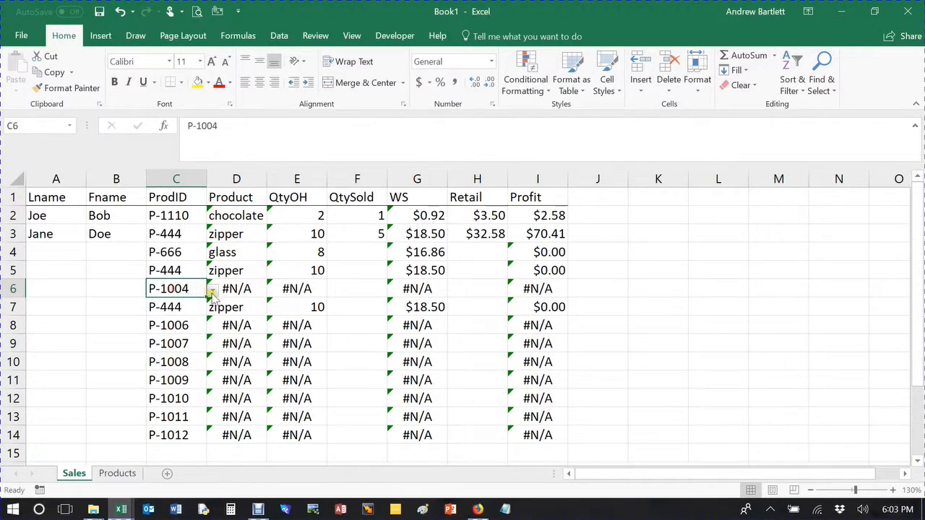
pyautogui.click(212, 289)
pyautogui.click(173, 319)
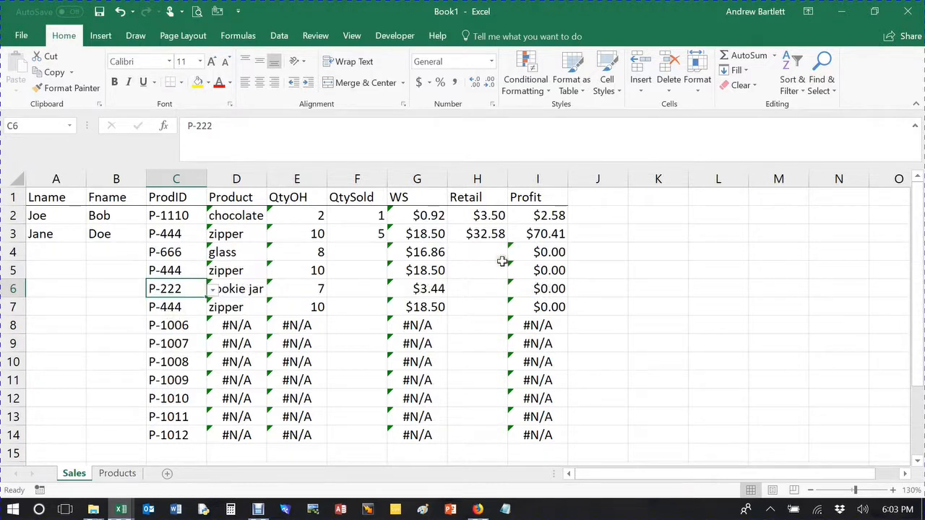
pyautogui.click(653, 249)
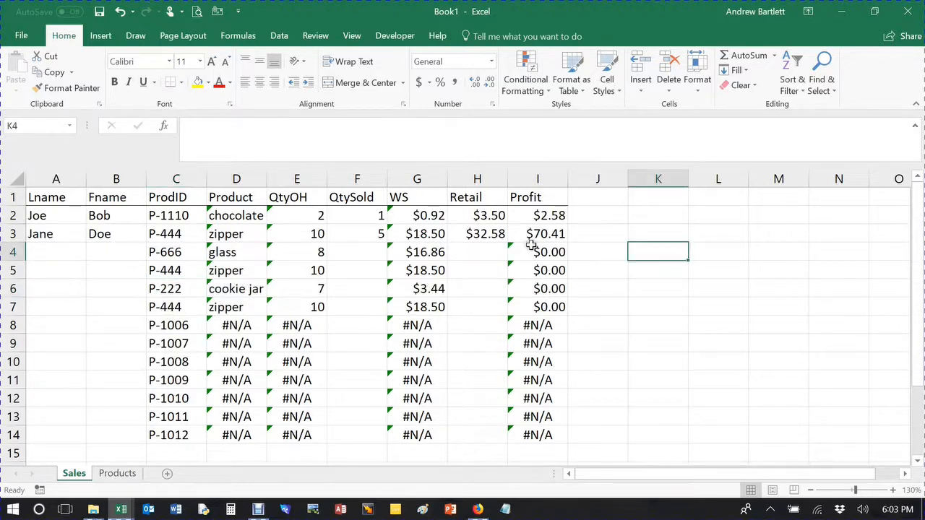
# Enter a Retail price of 32.89 in H4 and a QtySold of 3 in F4 for the glass sale.
pyautogui.click(469, 251)
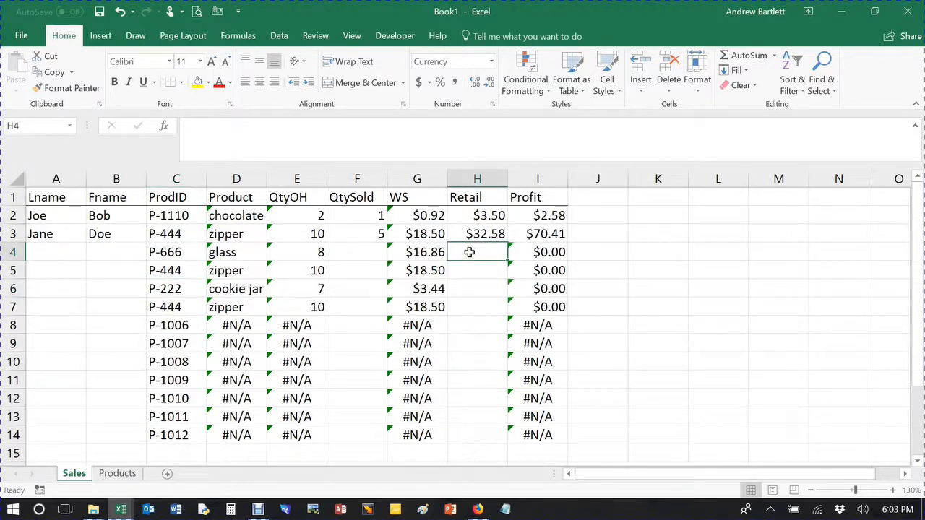
pyautogui.write('32')
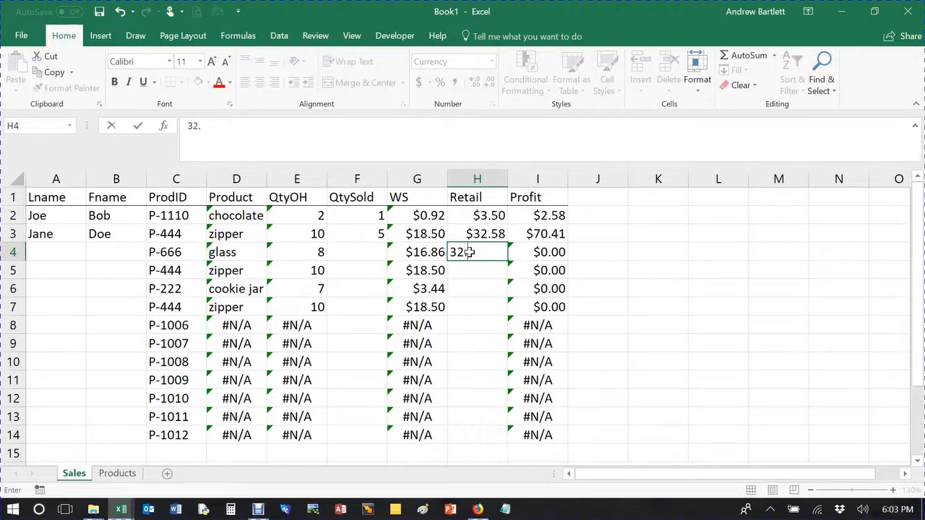
pyautogui.write('.89')
pyautogui.click(683, 250)
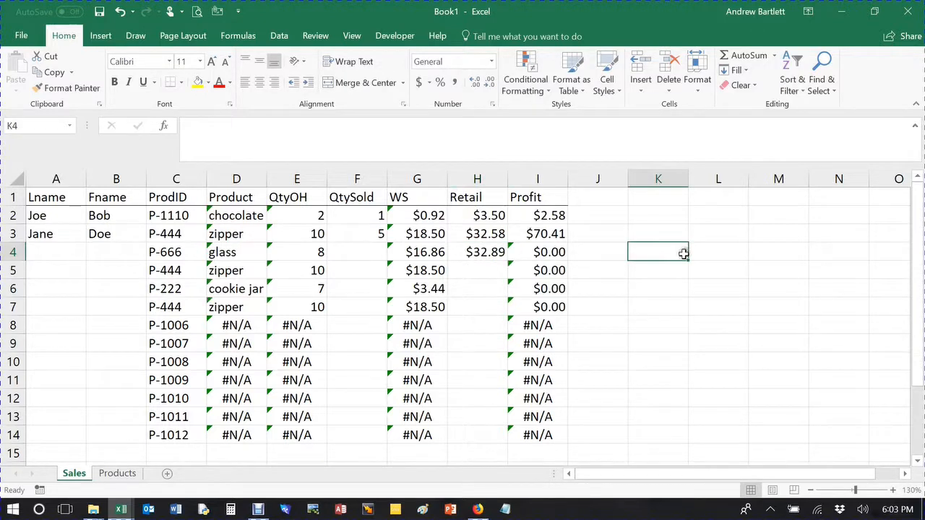
pyautogui.click(351, 253)
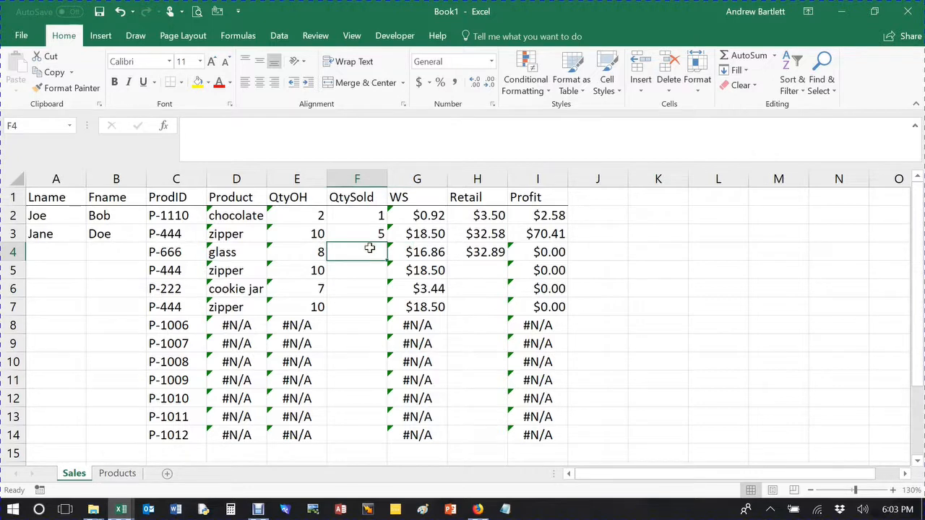
pyautogui.write('3')
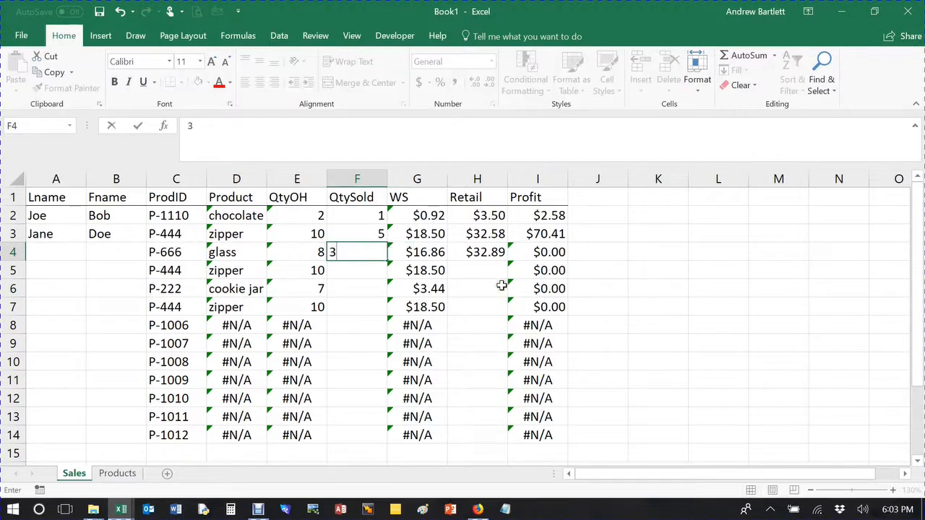
pyautogui.click(365, 343)
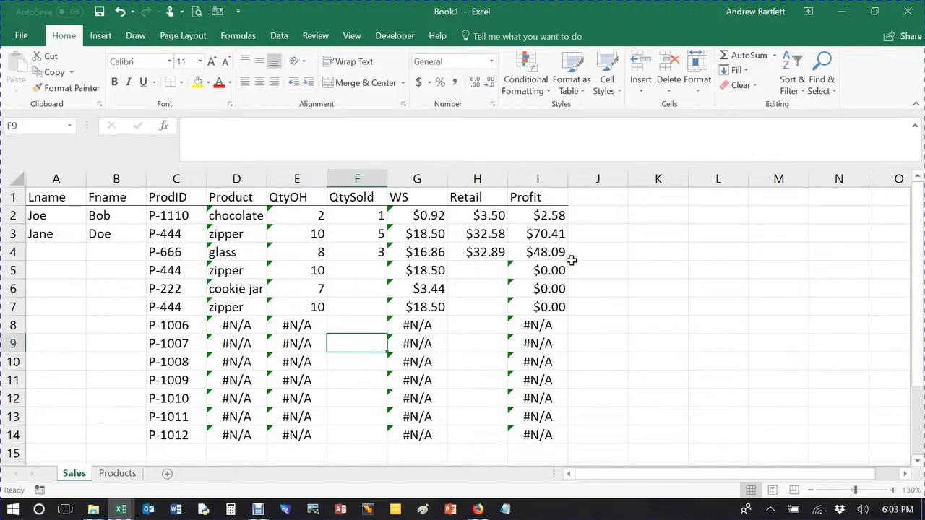
pyautogui.doubleClick(113, 251)
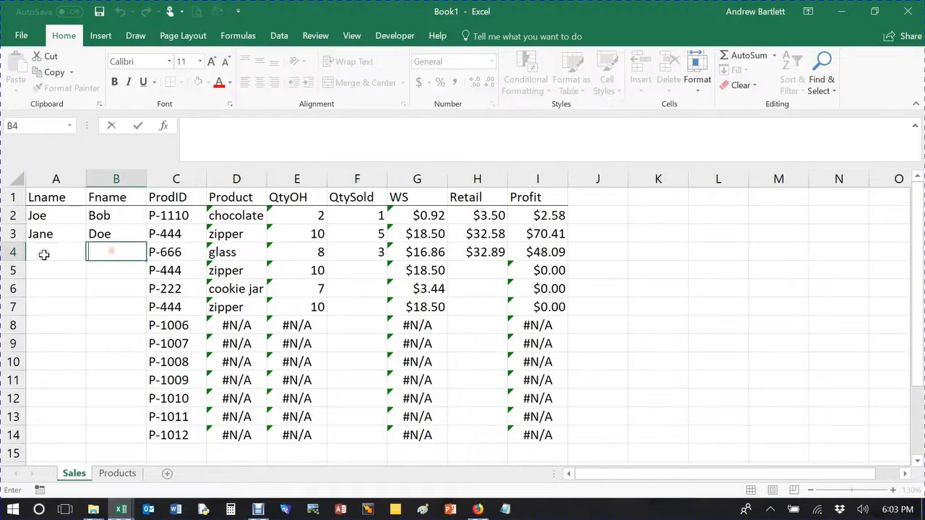
pyautogui.click(686, 291)
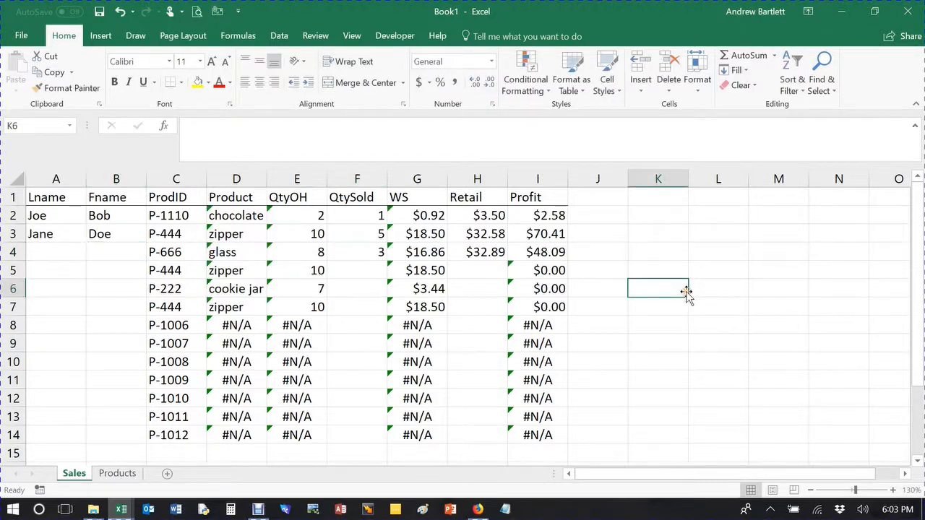